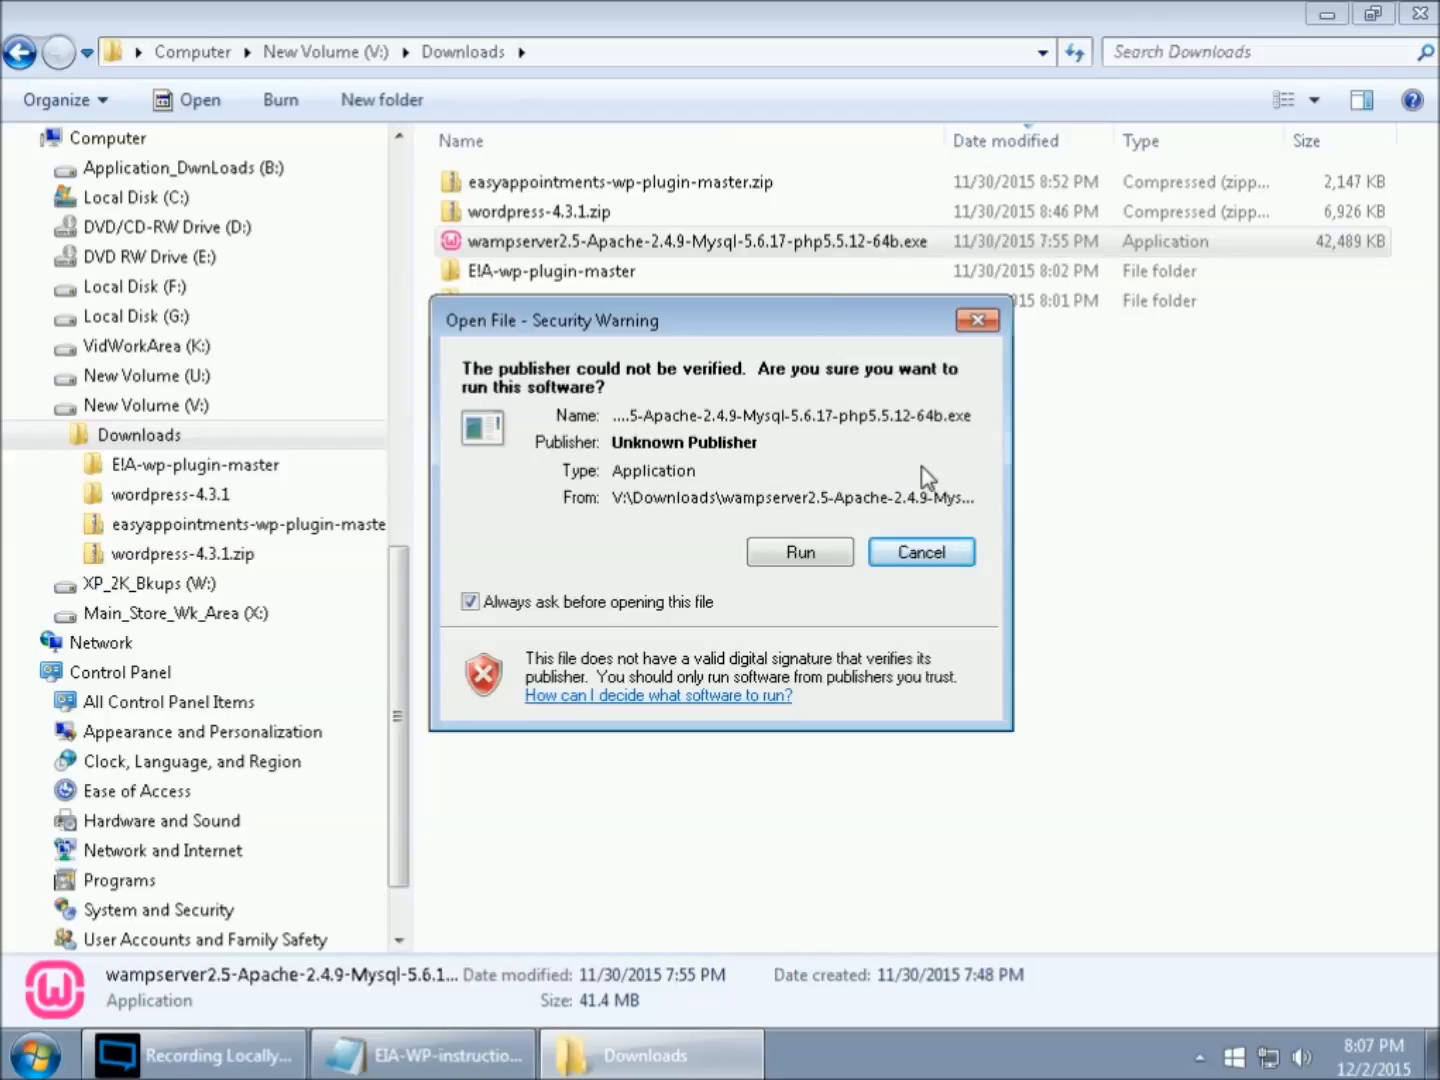
- Run the WampServer 2.5 installer despite the unknown publisher and accept its license agreement
{"action": "left_click", "coordinate": [811, 555]}
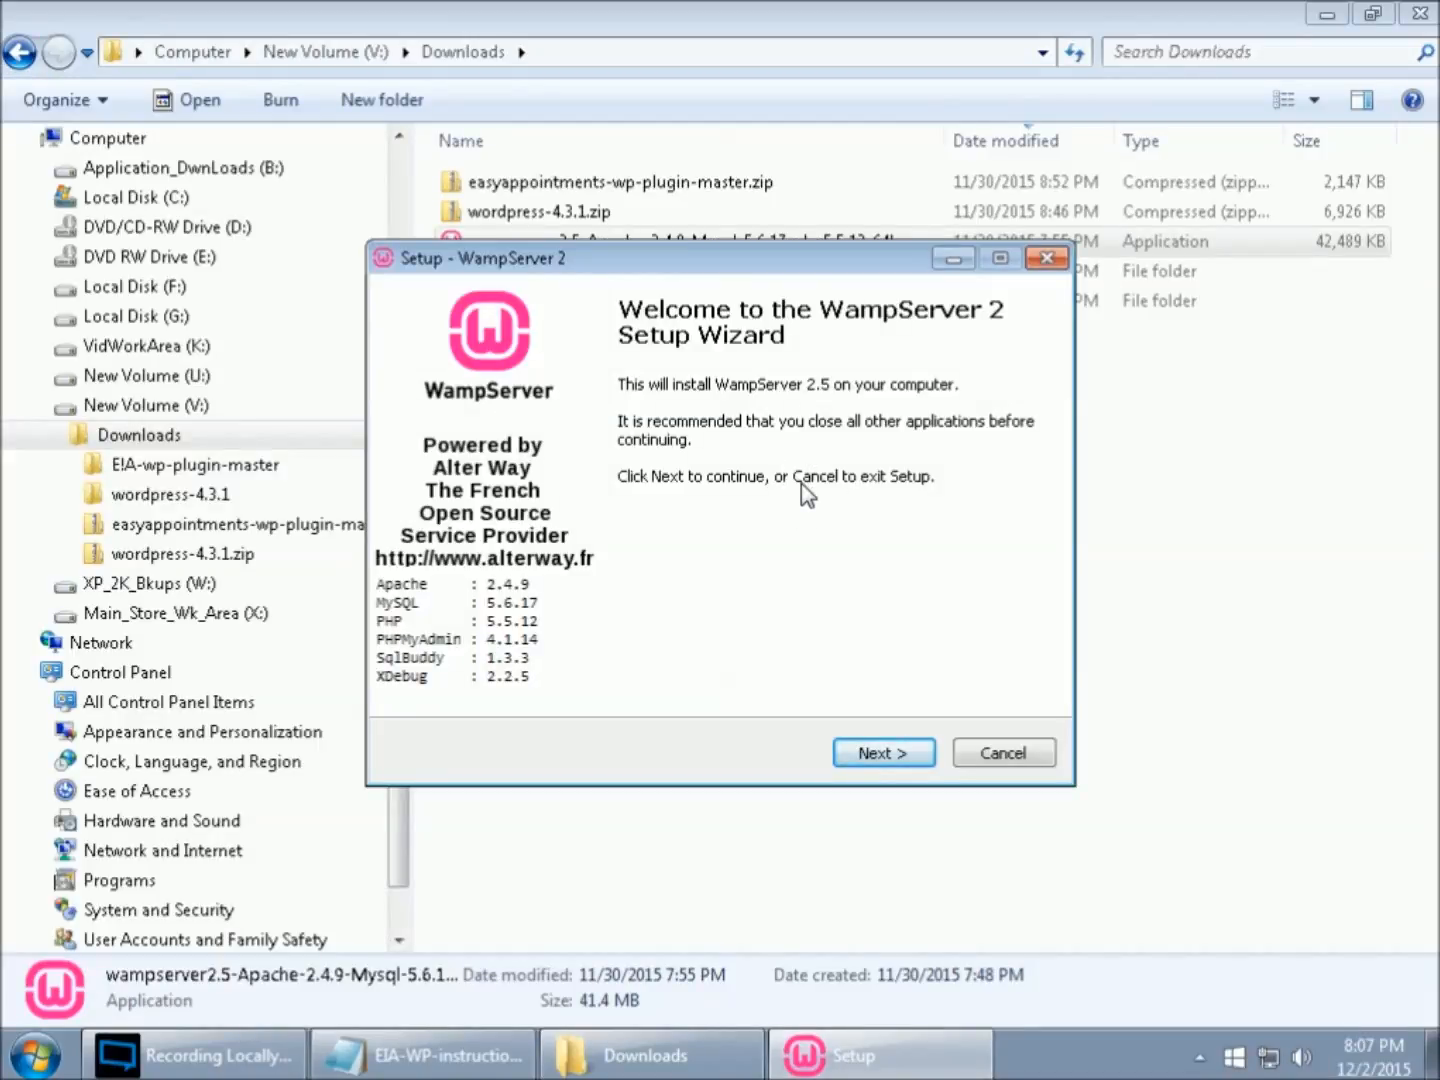
{"action": "left_click", "coordinate": [905, 762]}
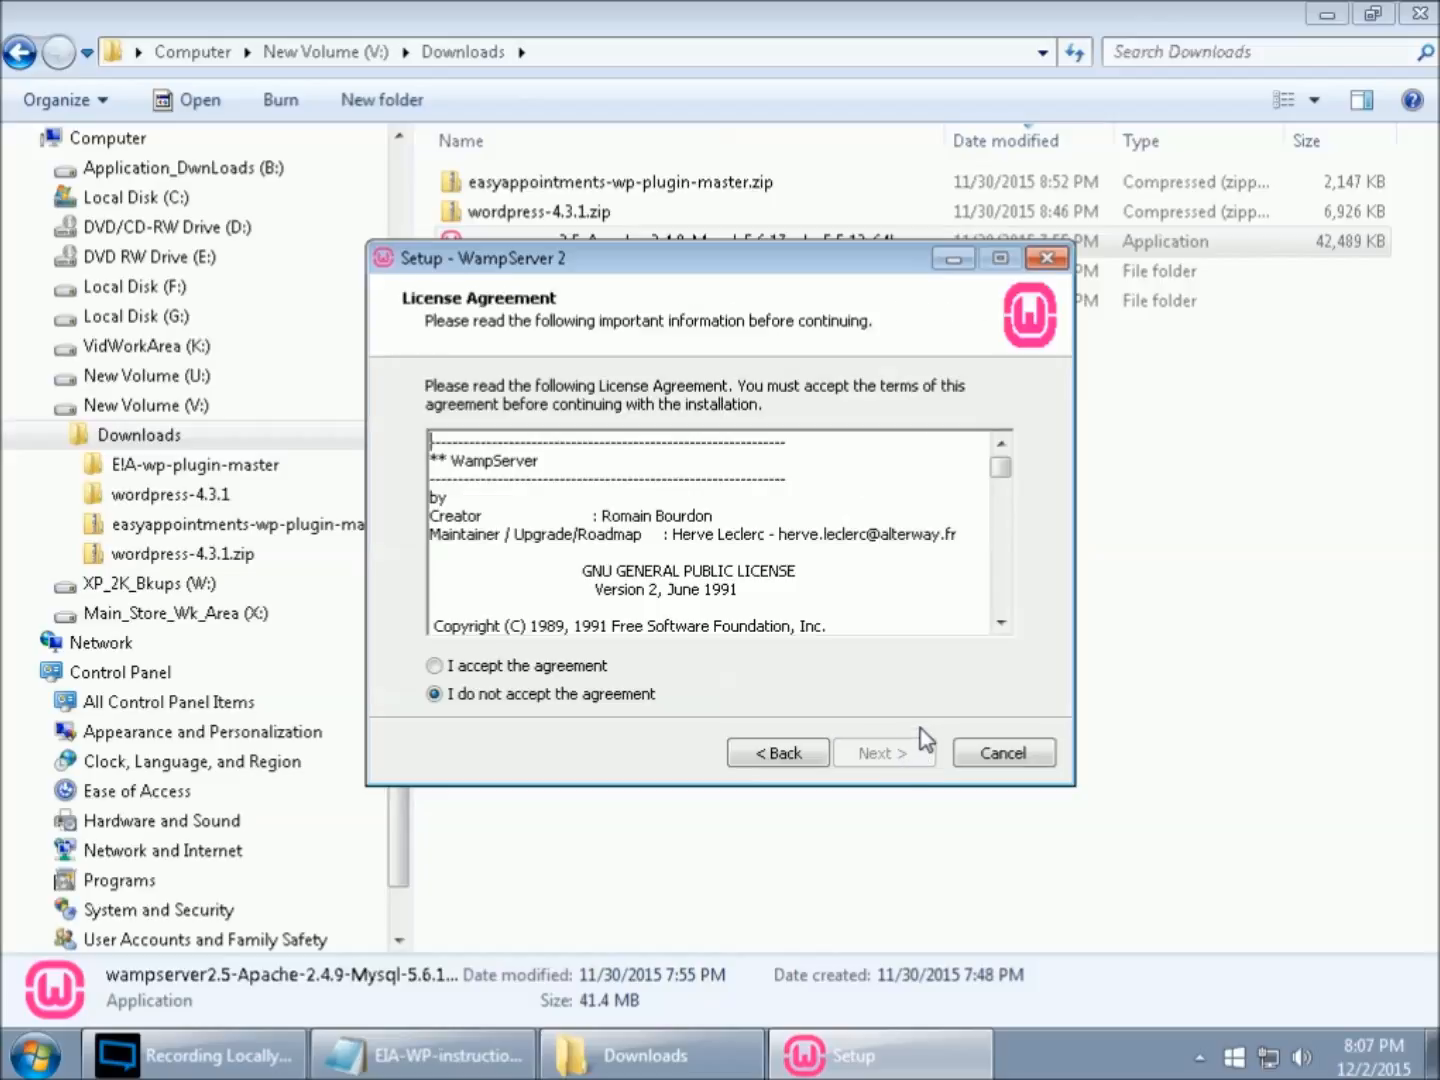
{"action": "left_click", "coordinate": [434, 667]}
{"action": "left_click", "coordinate": [864, 756]}
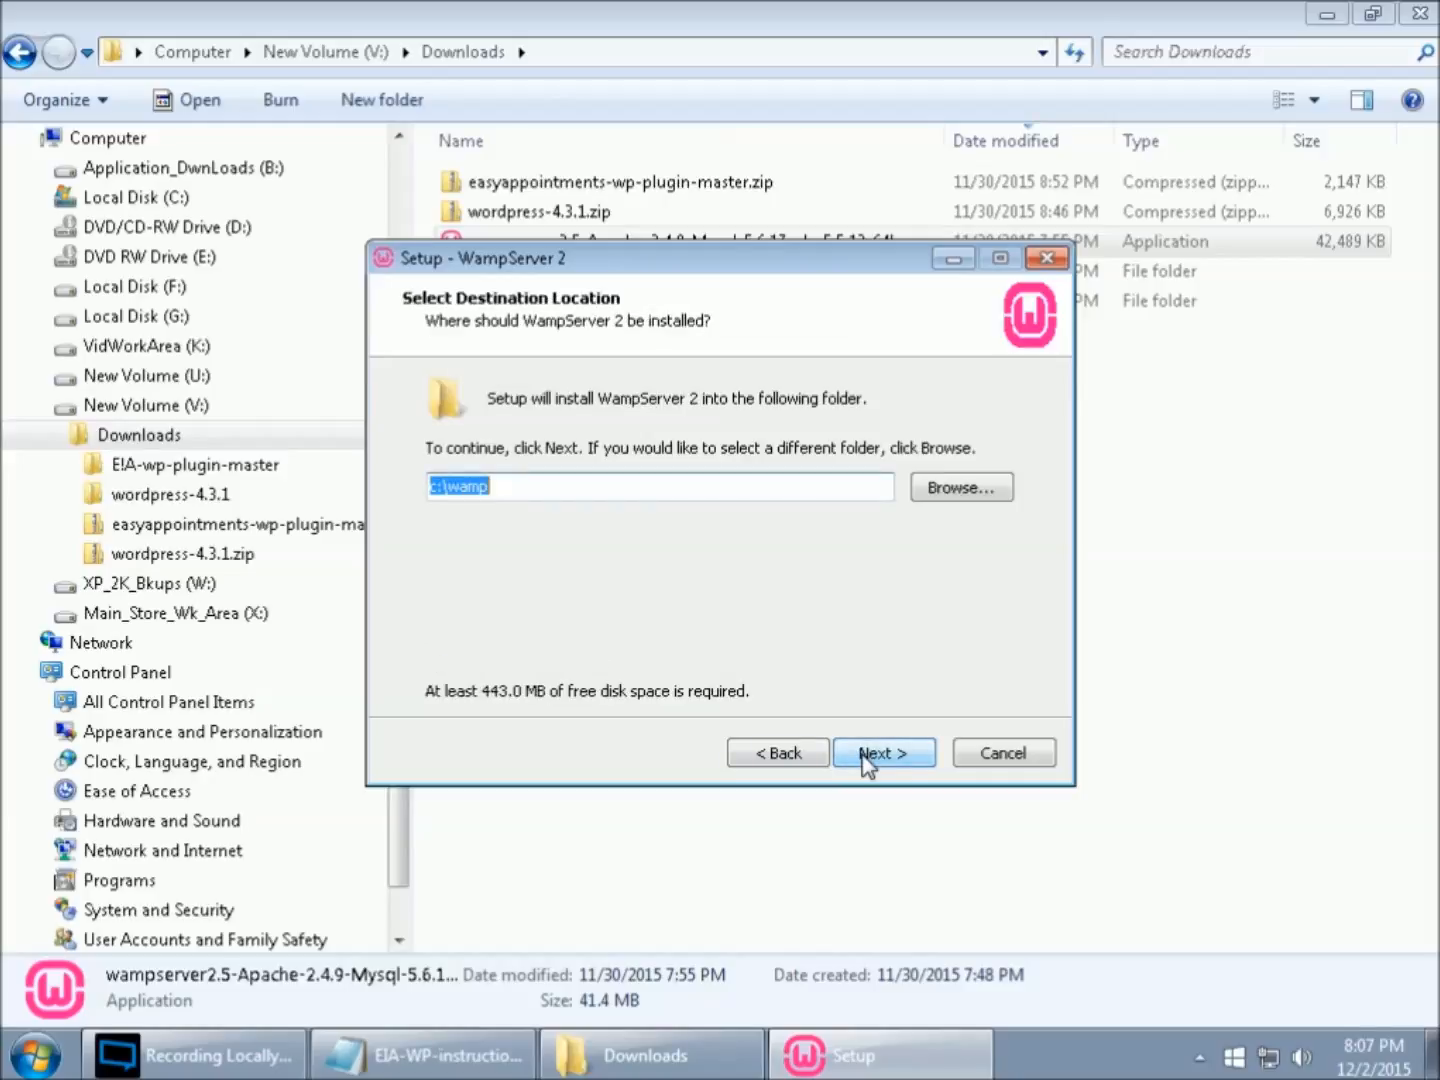
- Set the WampServer installation folder to v:\wamp and continue the setup
{"action": "left_click", "coordinate": [436, 481]}
{"action": "left_click_drag", "start_coordinate": [435, 486], "coordinate": [439, 487]}
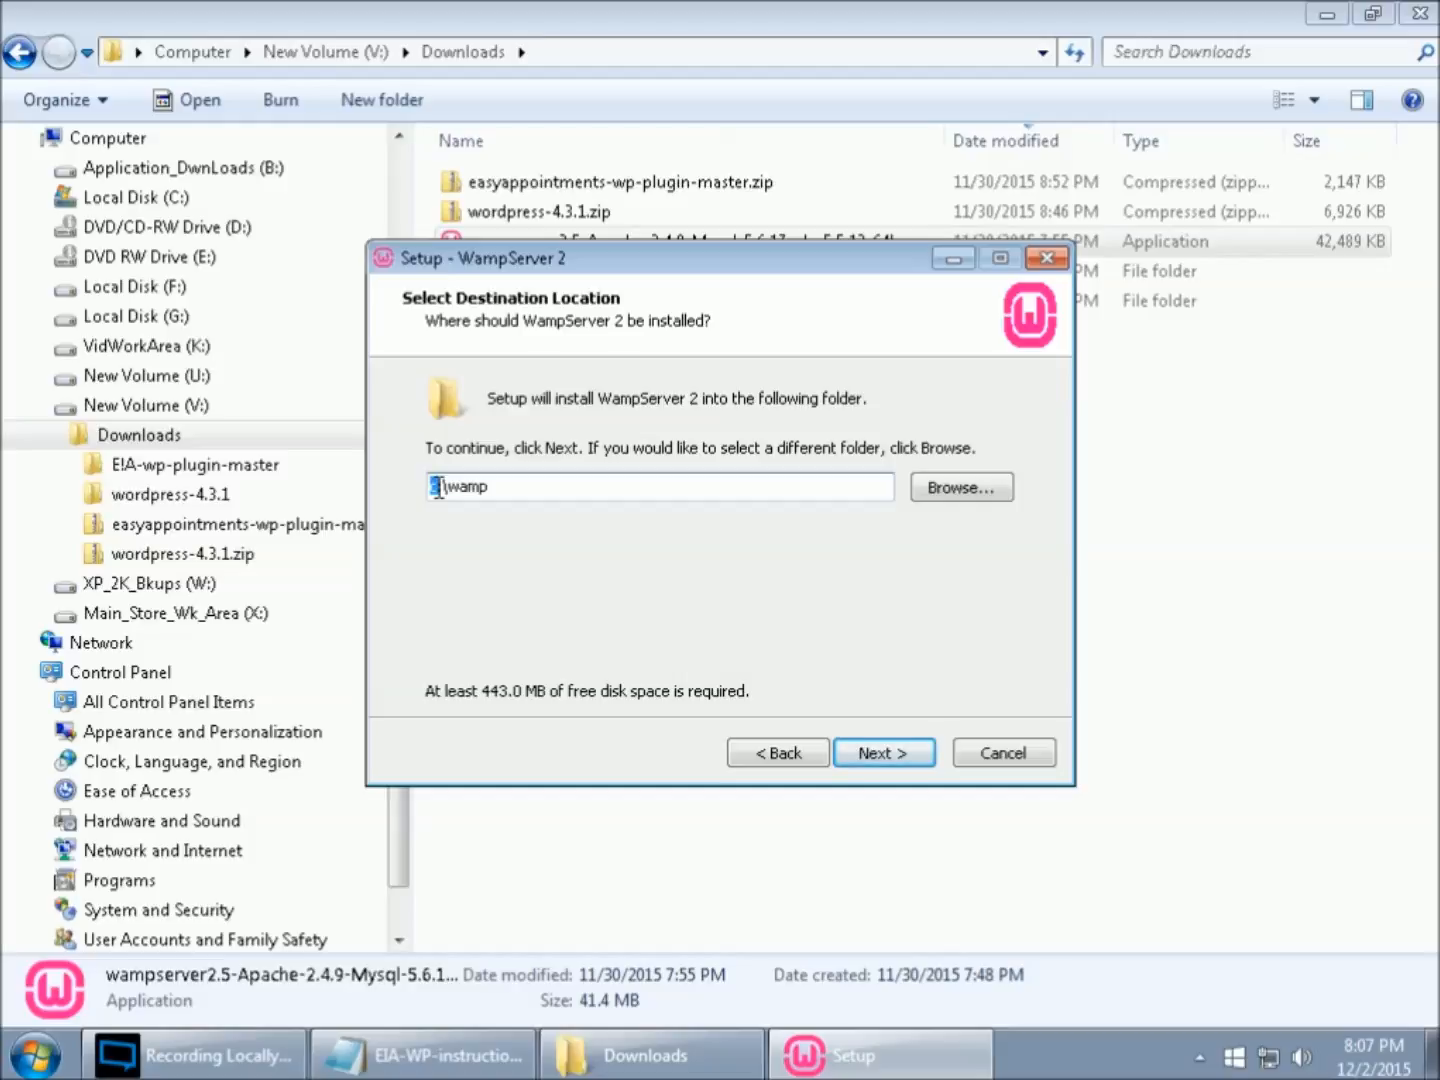
{"action": "type", "text": "v"}
{"action": "left_click", "coordinate": [886, 755]}
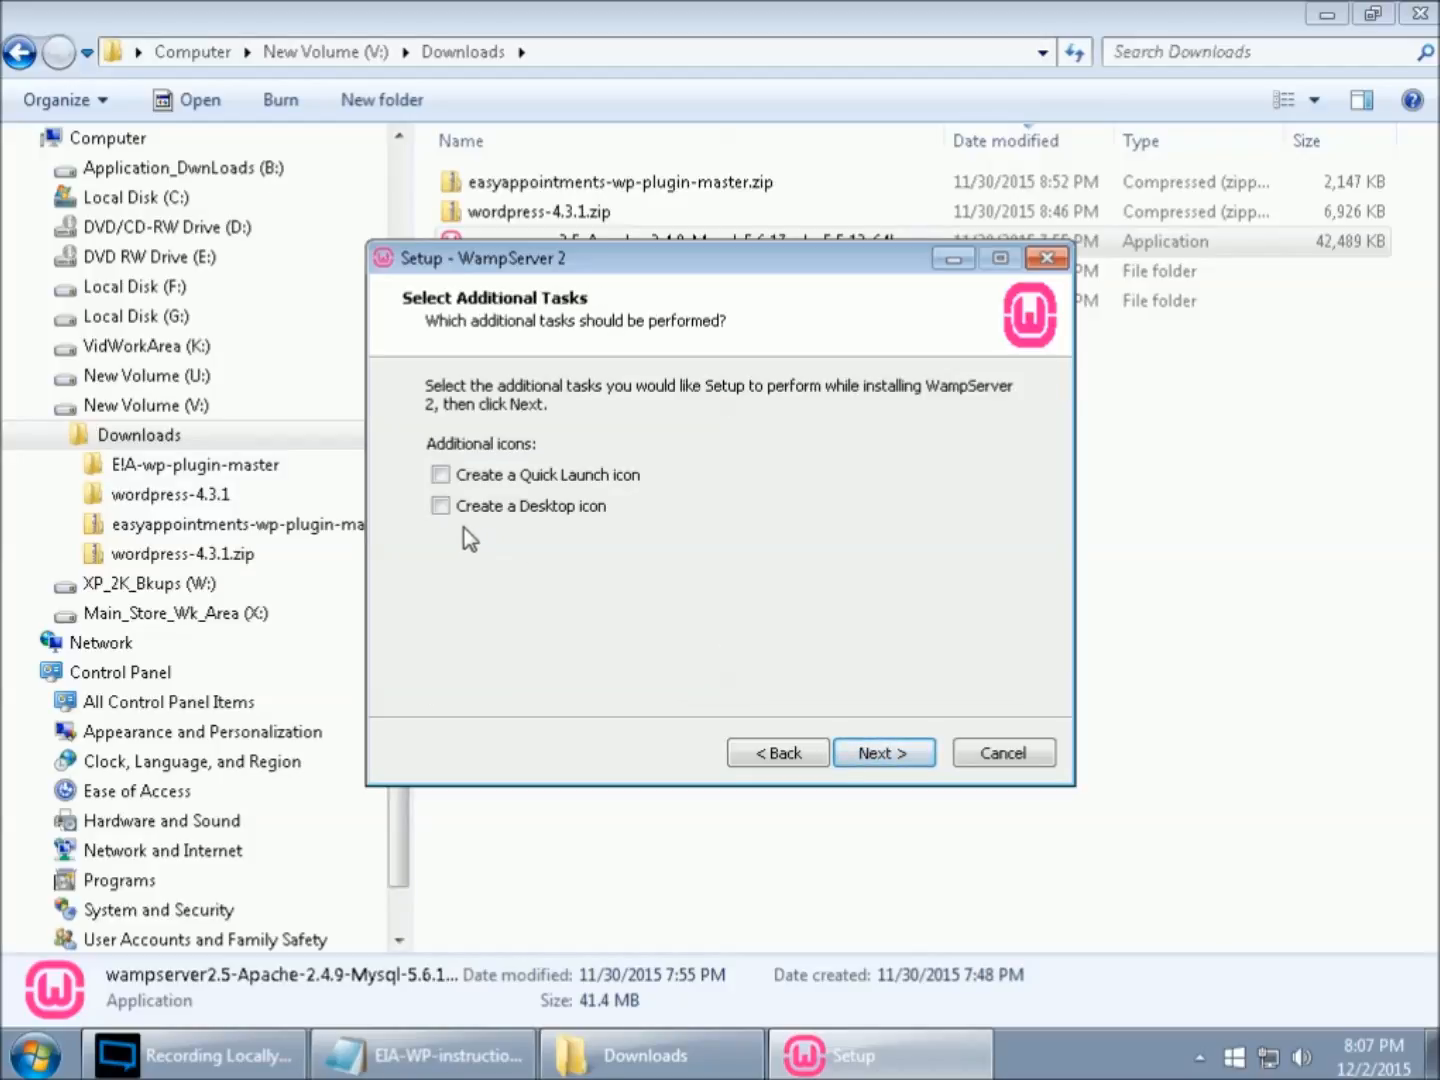
- Enable creation of a desktop icon and start the WampServer installation
{"action": "left_click", "coordinate": [443, 507]}
{"action": "left_click", "coordinate": [900, 757]}
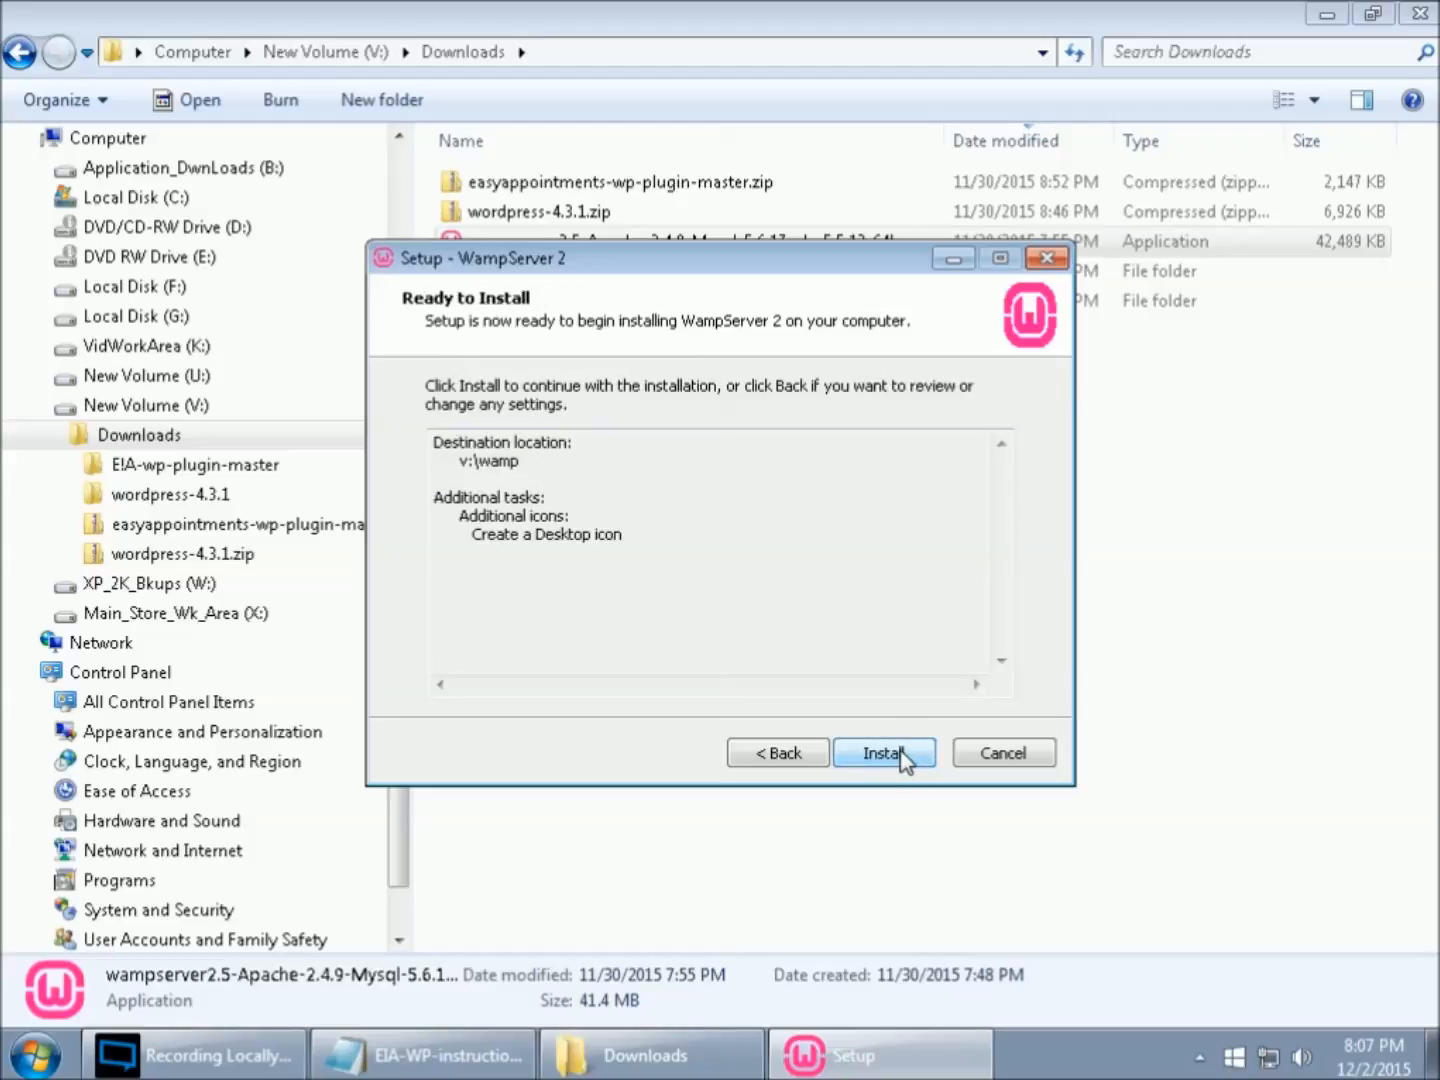
{"action": "left_click", "coordinate": [896, 755]}
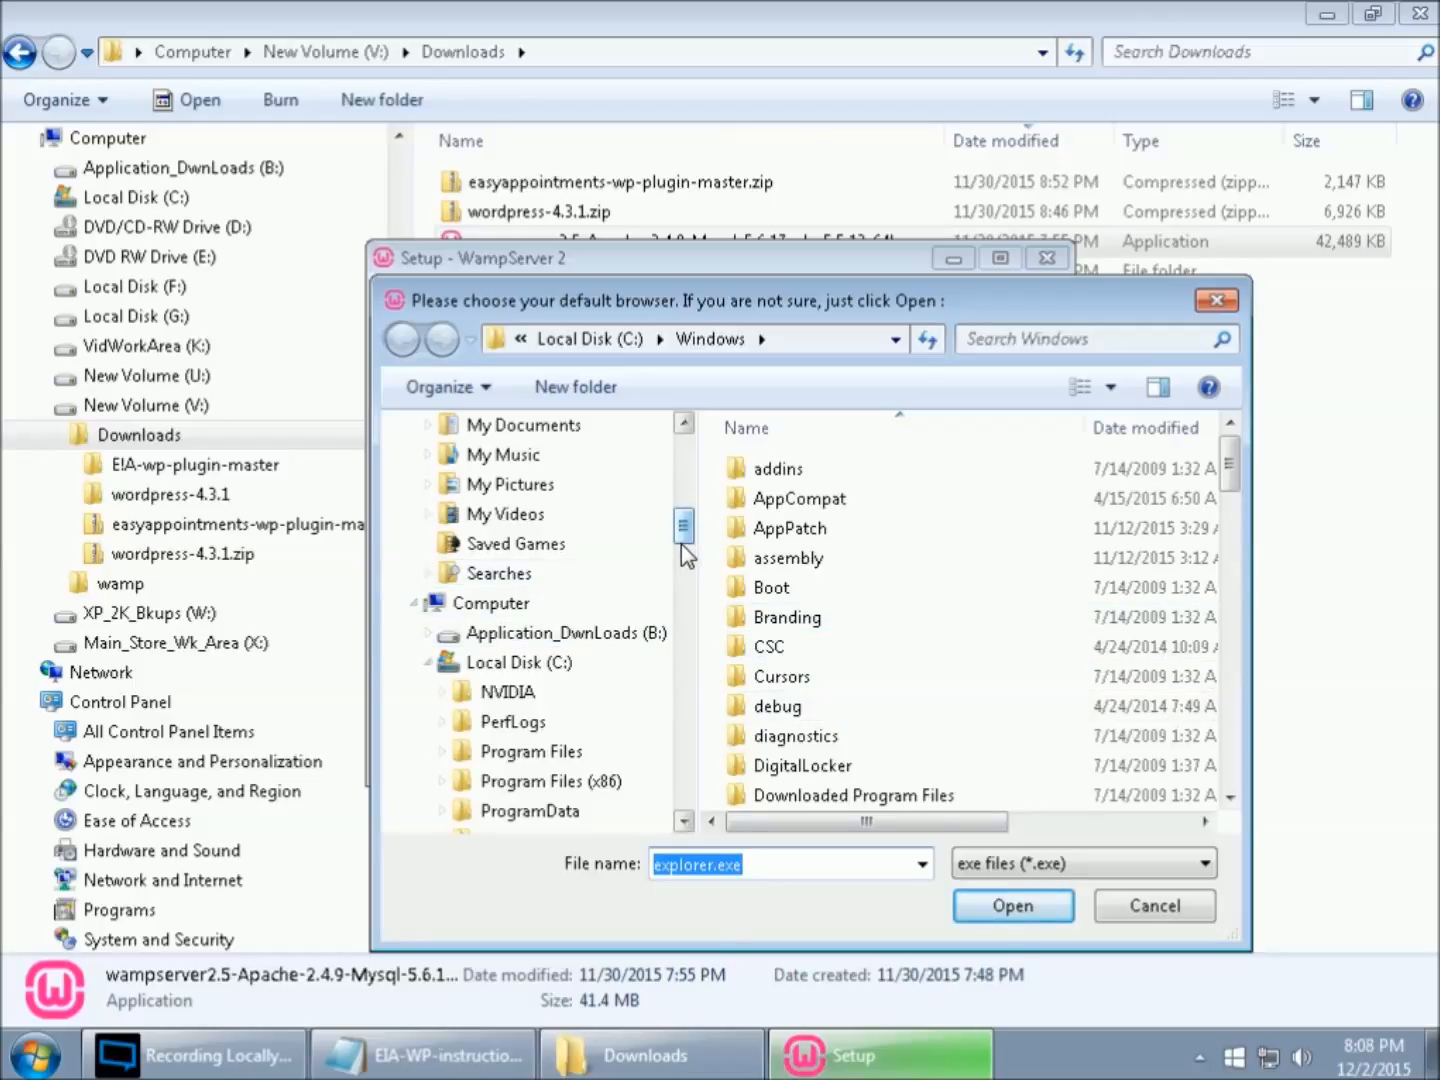
- Choose firefox.exe from the Mozilla Firefox folder in Program Files (x86) as WampServer's default browser
{"action": "mouse_move", "coordinate": [681, 526]}
{"action": "left_mouse_down"}
{"action": "mouse_move", "coordinate": [688, 495]}
{"action": "mouse_move", "coordinate": [681, 589]}
{"action": "mouse_move", "coordinate": [689, 560]}
{"action": "left_mouse_up"}
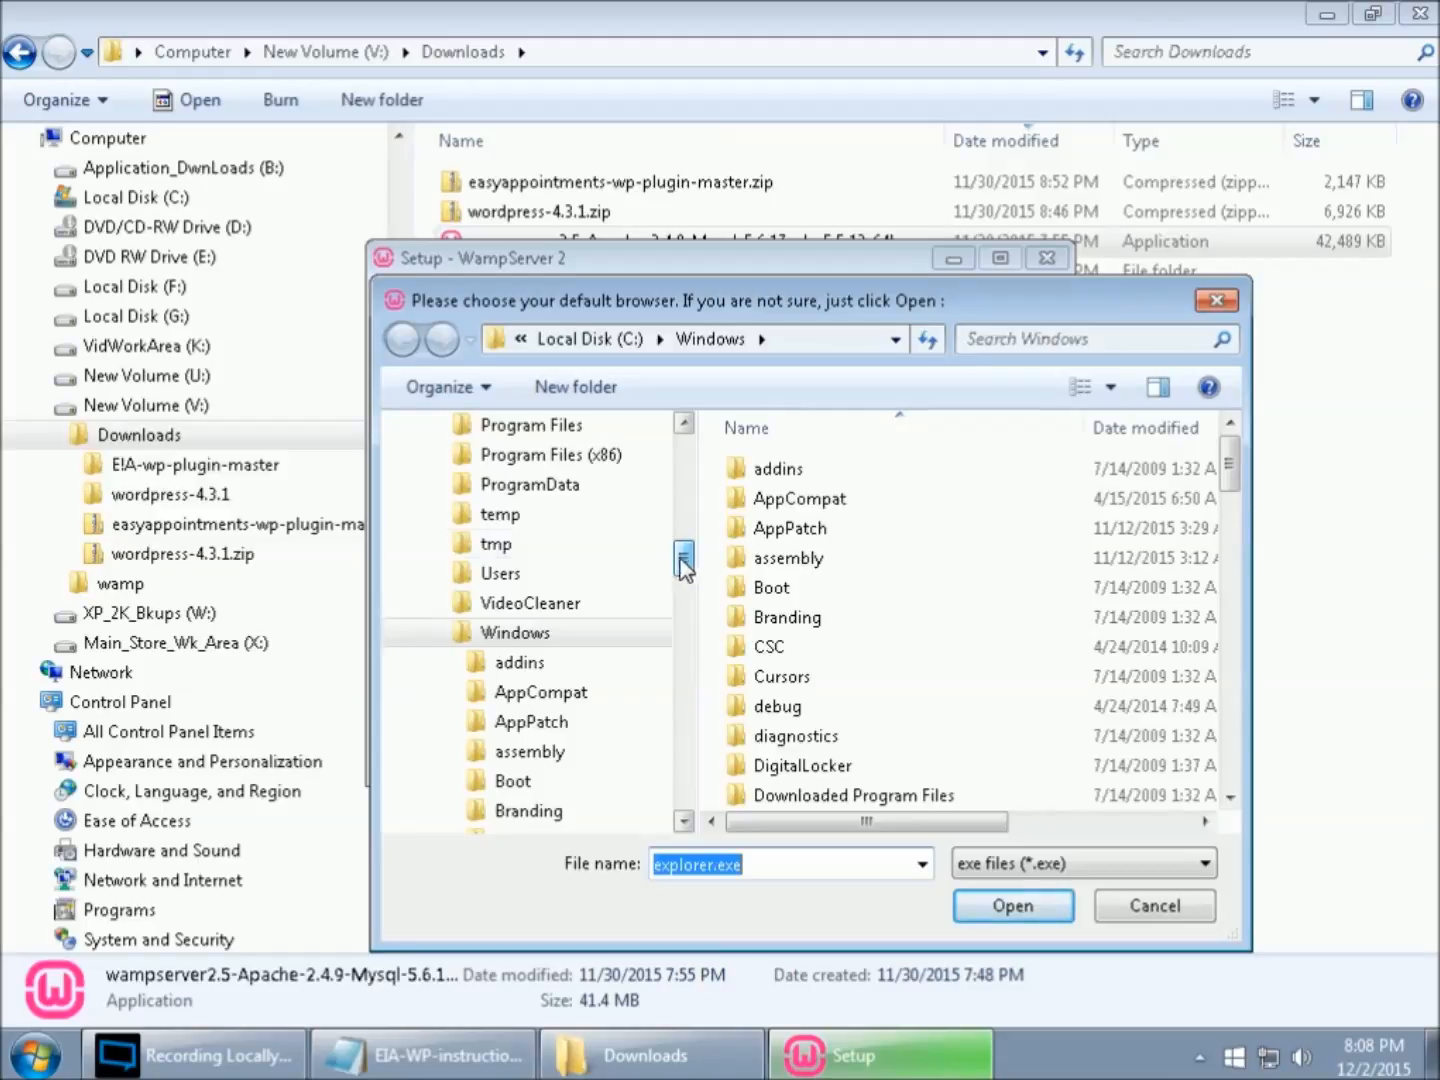
{"action": "left_click", "coordinate": [573, 462]}
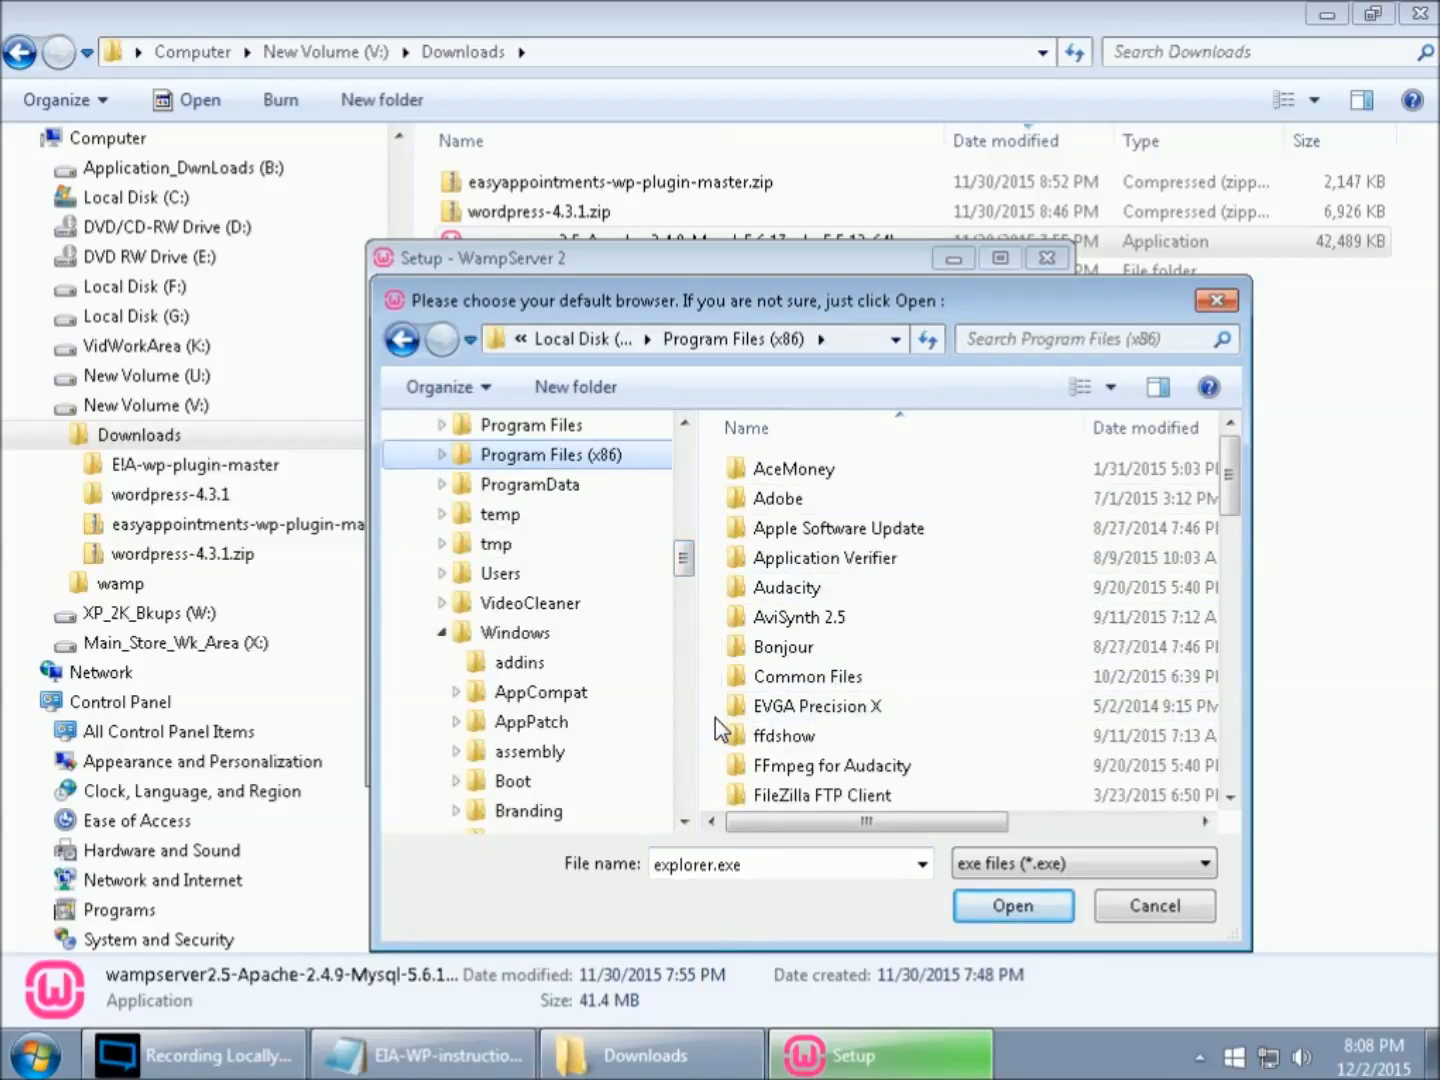
{"action": "scroll", "coordinate": [716, 717], "scroll_direction": "down", "scroll_amount": 7}
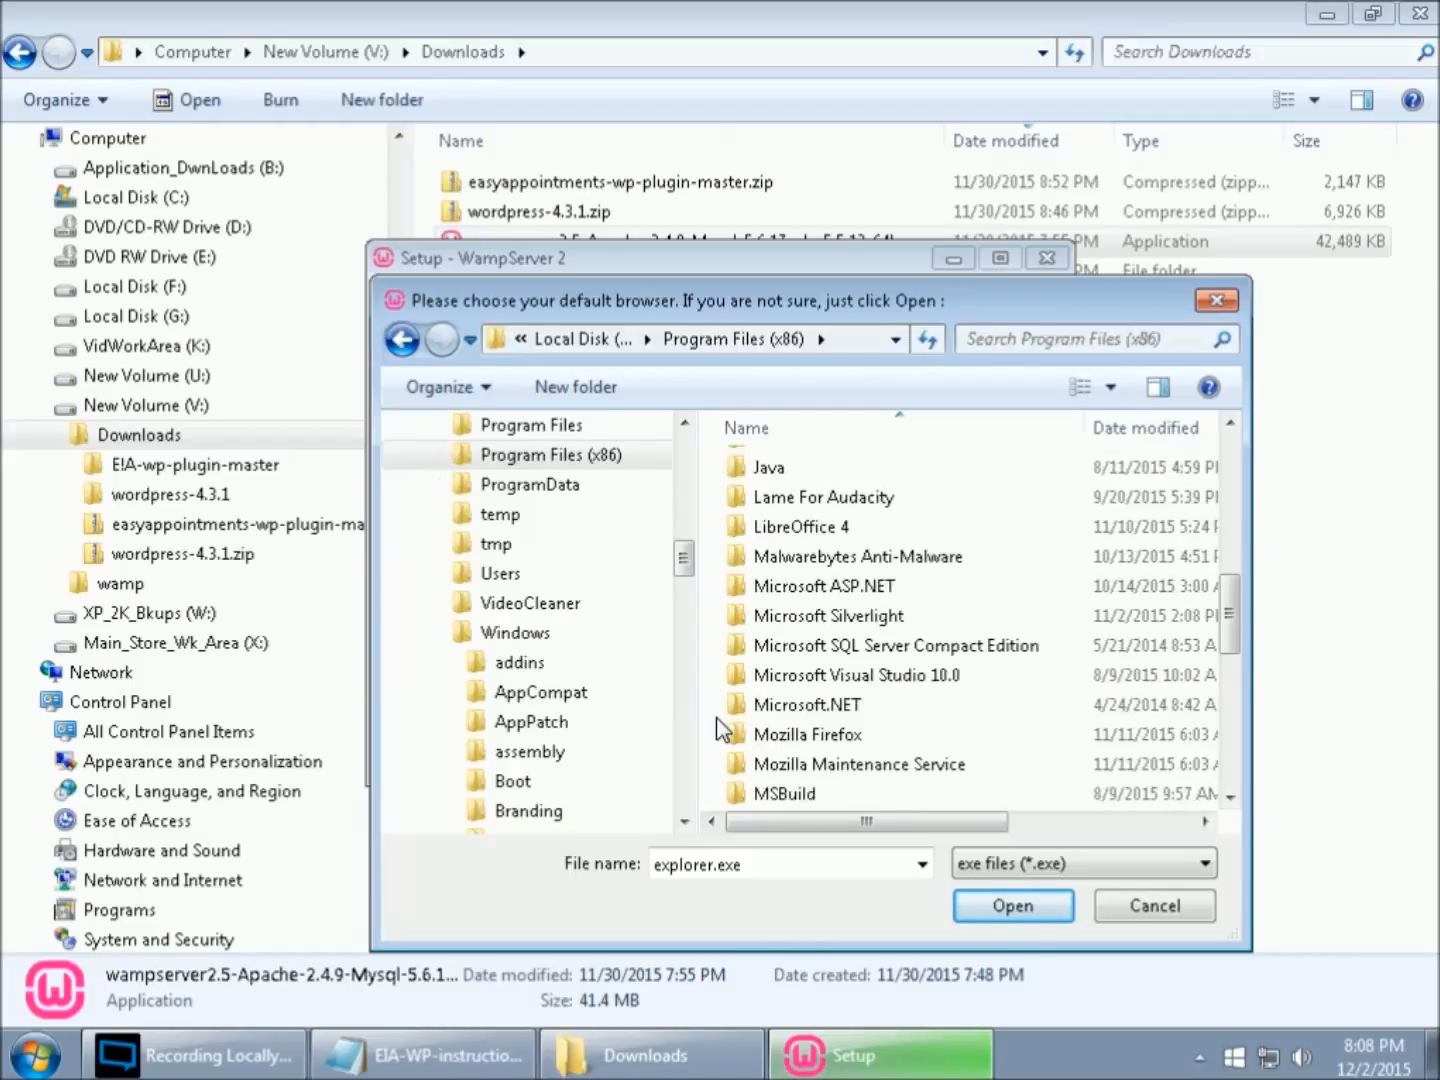
{"action": "double_click", "coordinate": [787, 736]}
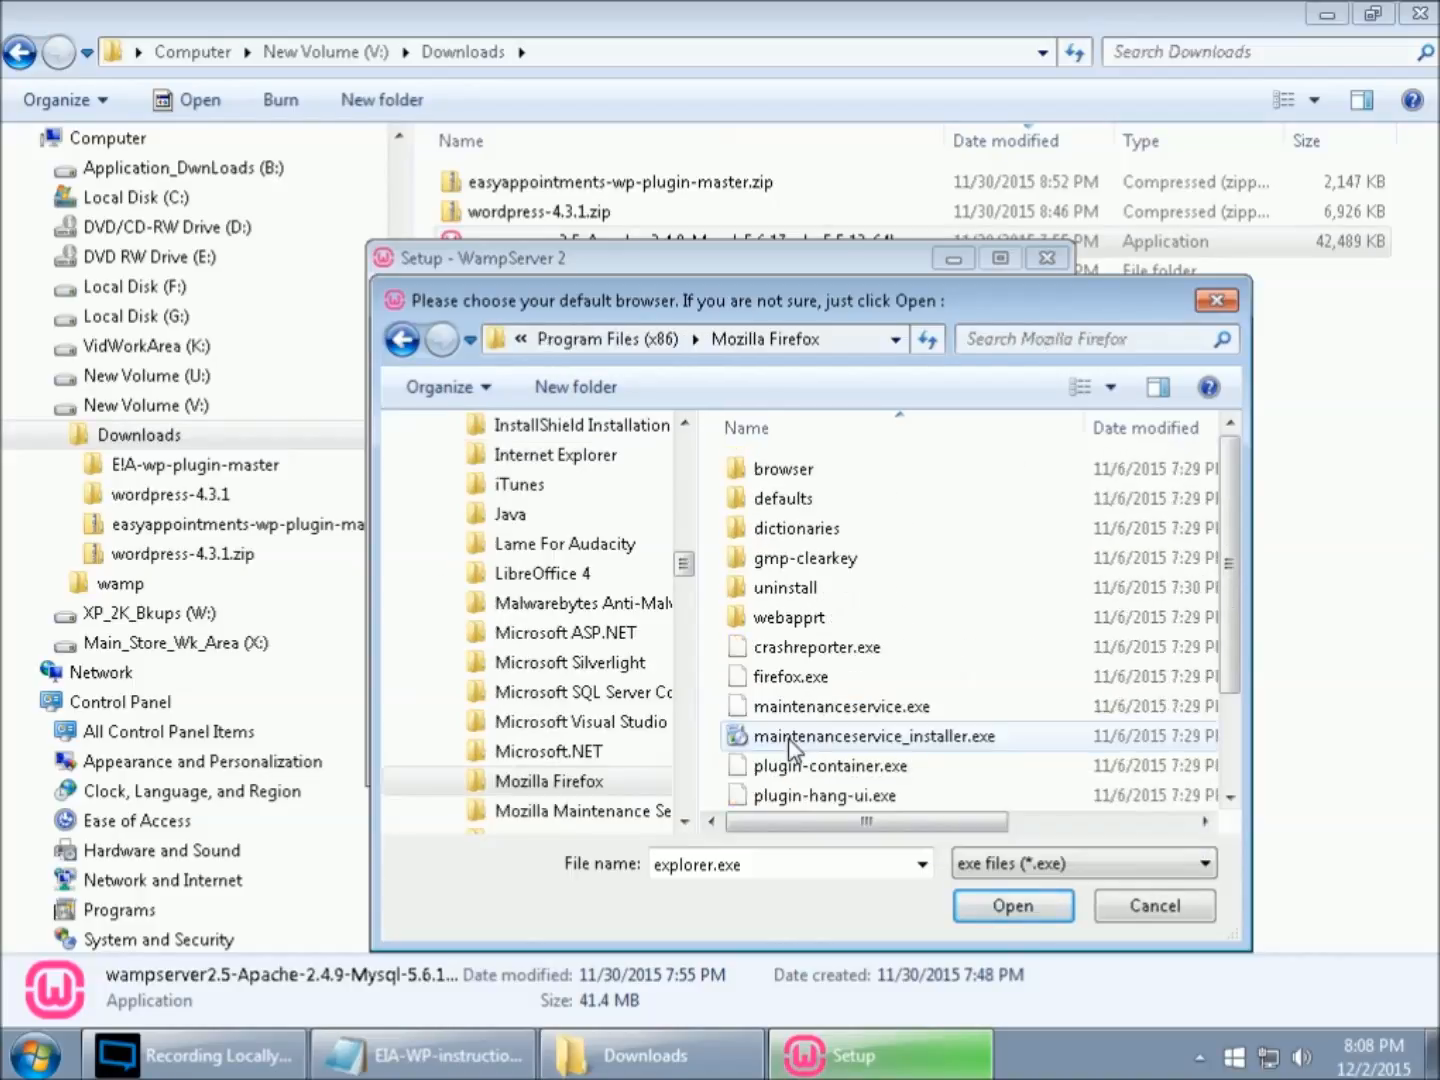
{"action": "left_click", "coordinate": [790, 678]}
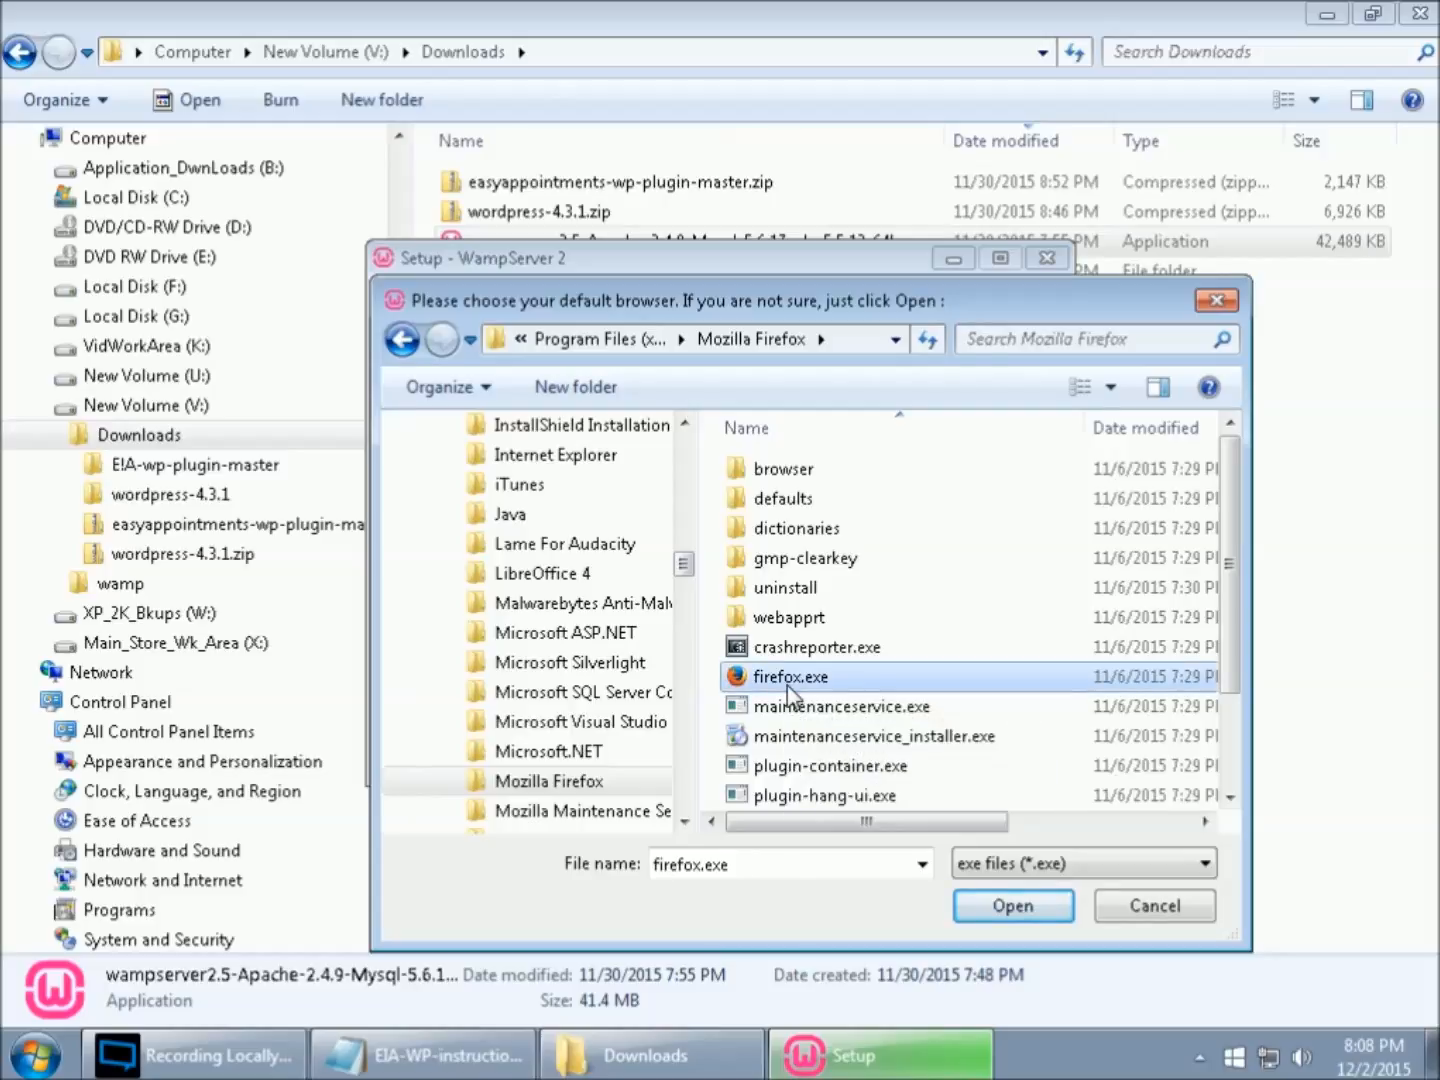
{"action": "left_click", "coordinate": [1012, 906]}
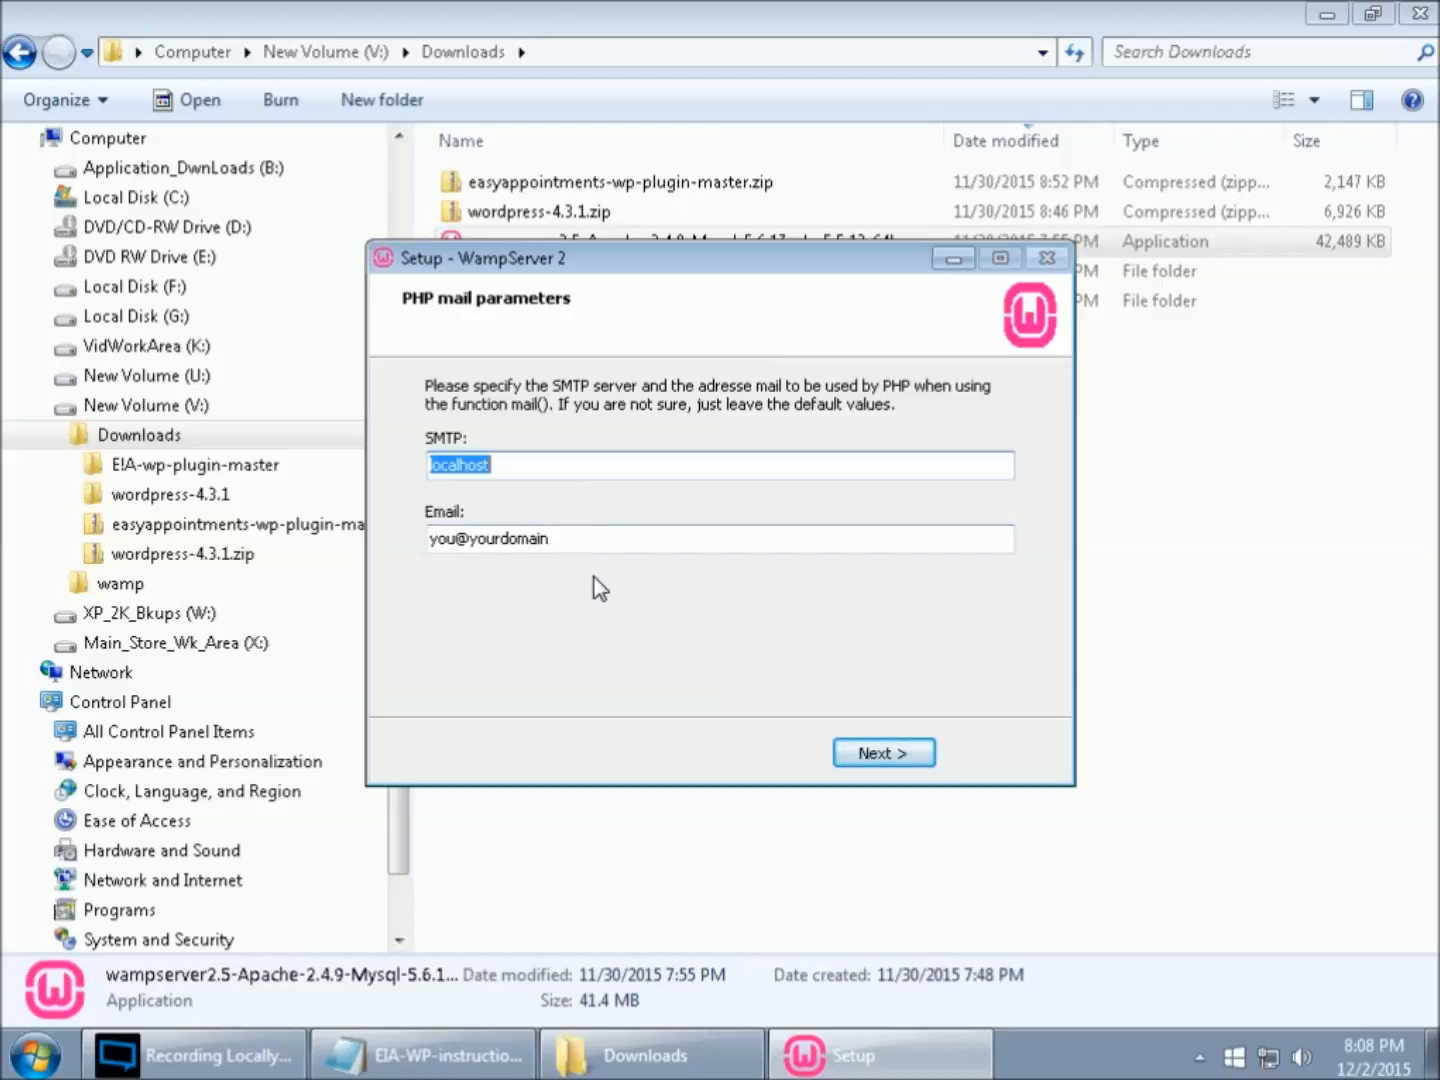
- Keep the default PHP mail parameters and finish the setup with WampServer 2 launching
{"action": "left_click", "coordinate": [905, 761]}
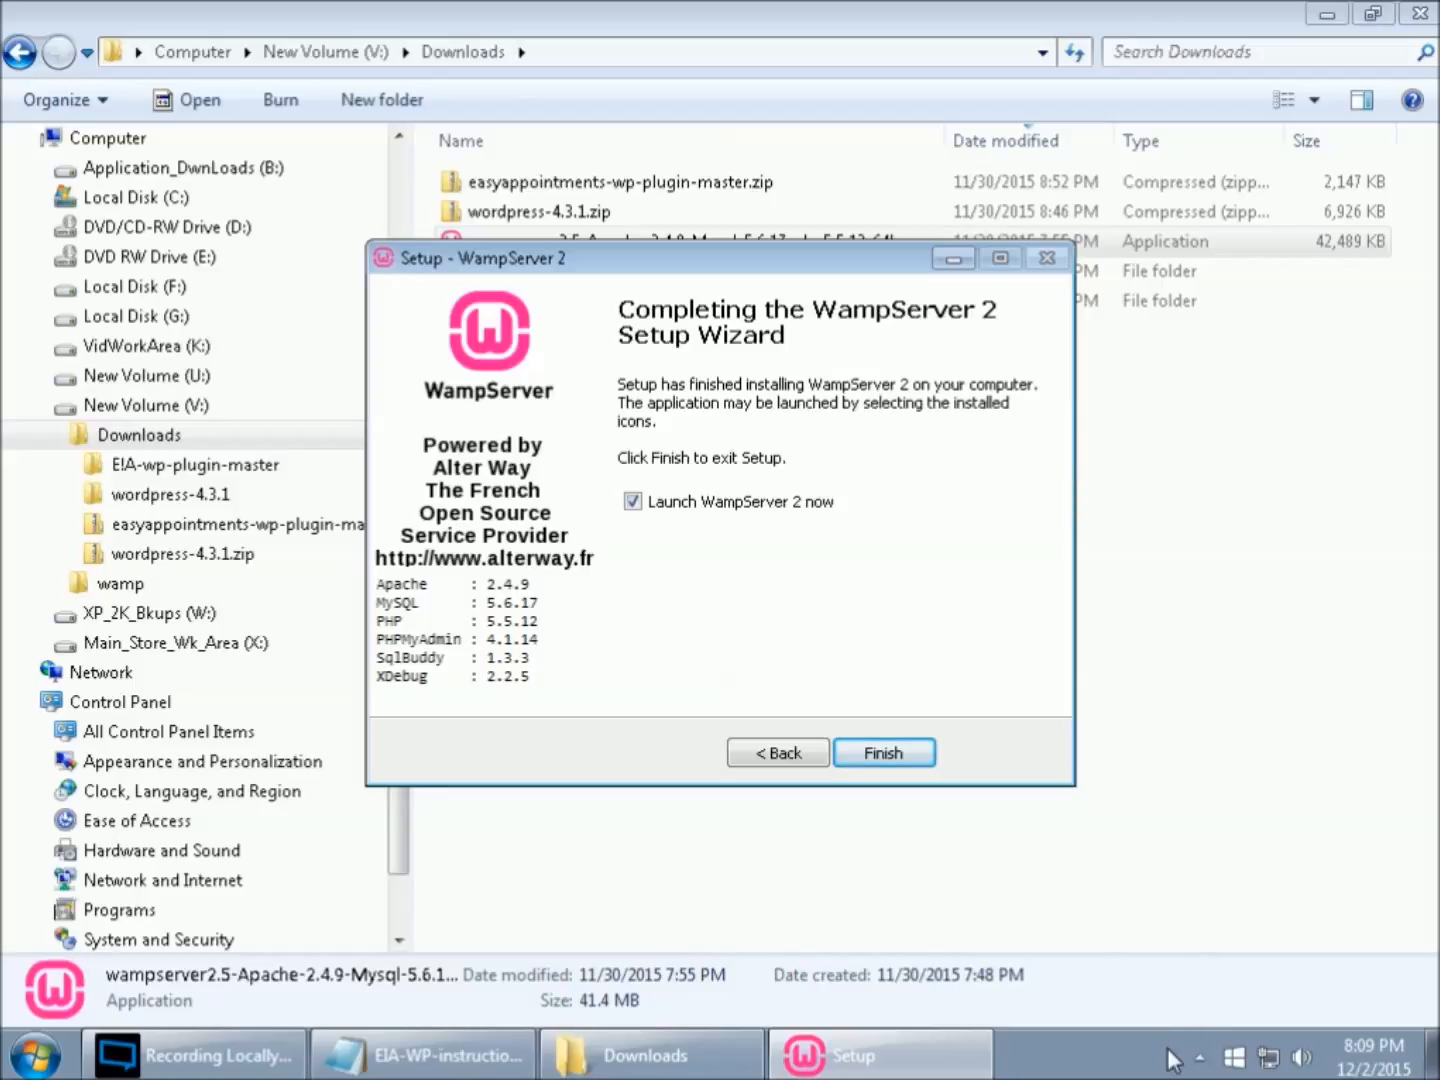
{"action": "left_click", "coordinate": [881, 753]}
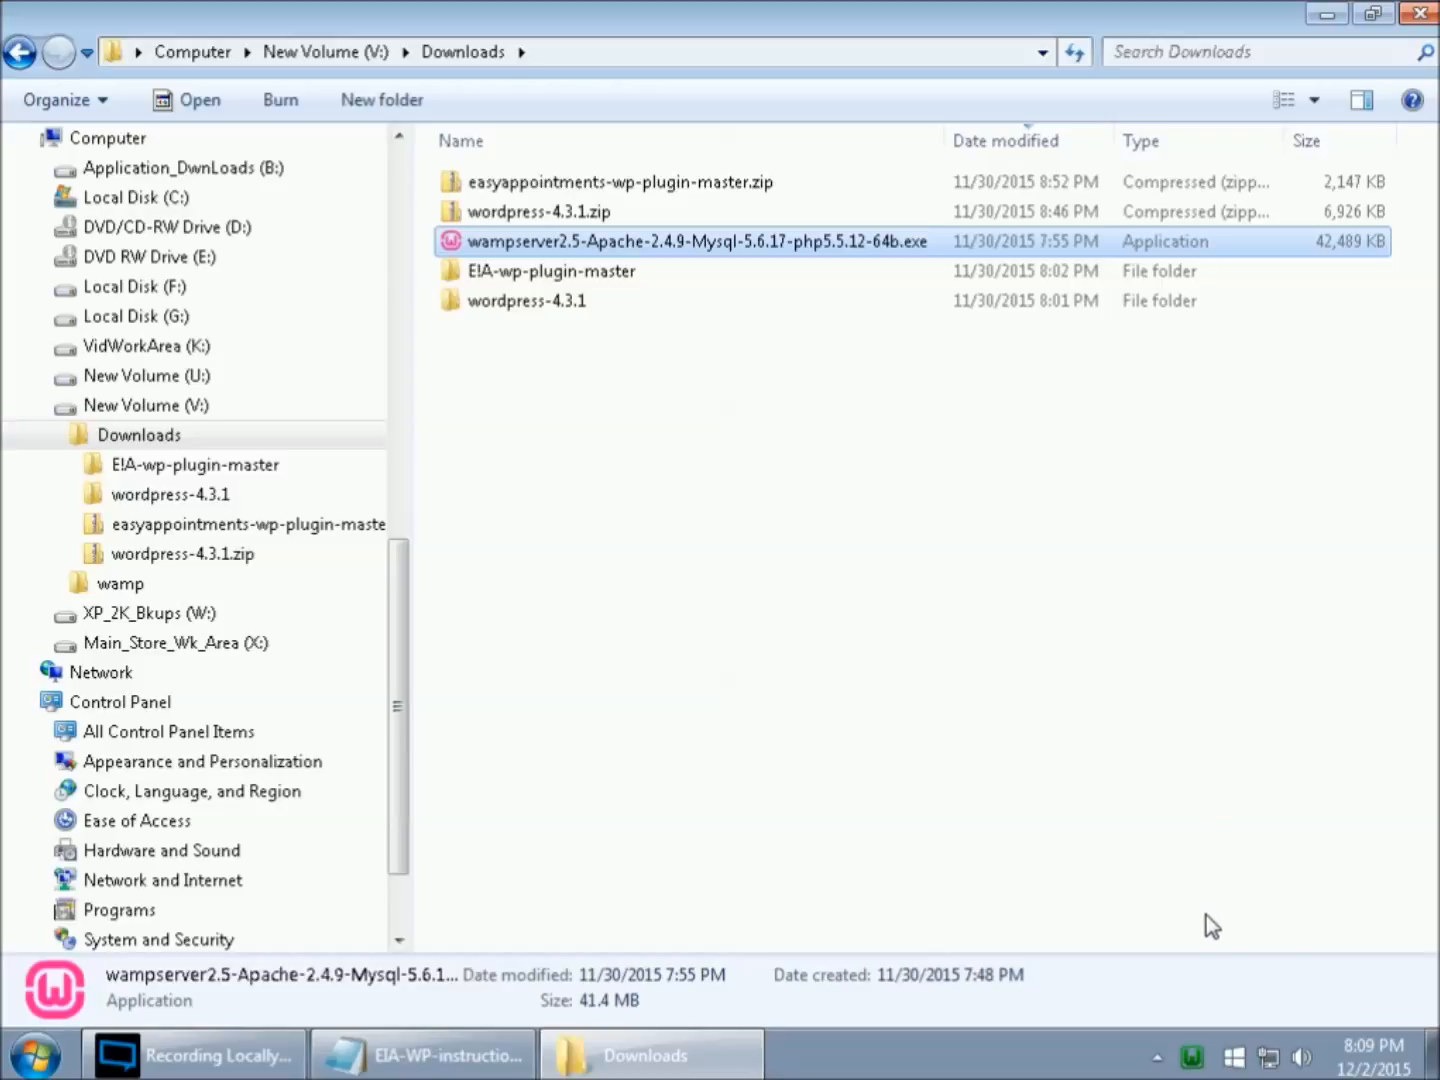
- Examine the WampServer menu and the entries of its Apache submenu, including httpd.conf
{"action": "left_click", "coordinate": [1193, 1058]}
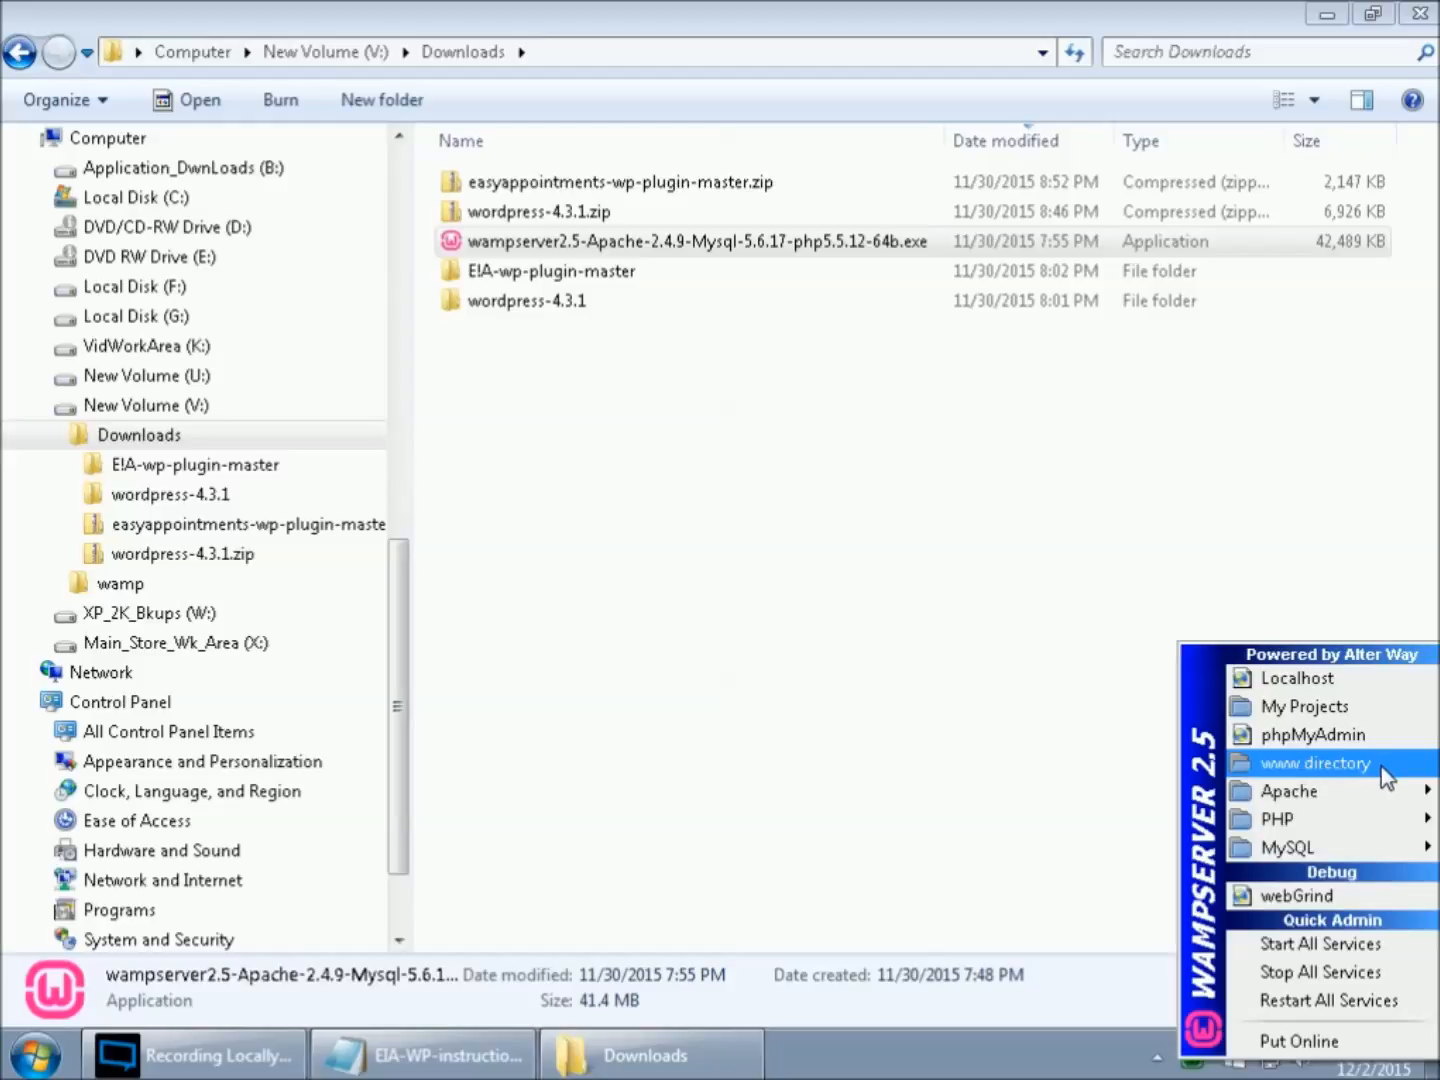
{"action": "mouse_move", "coordinate": [1349, 787]}
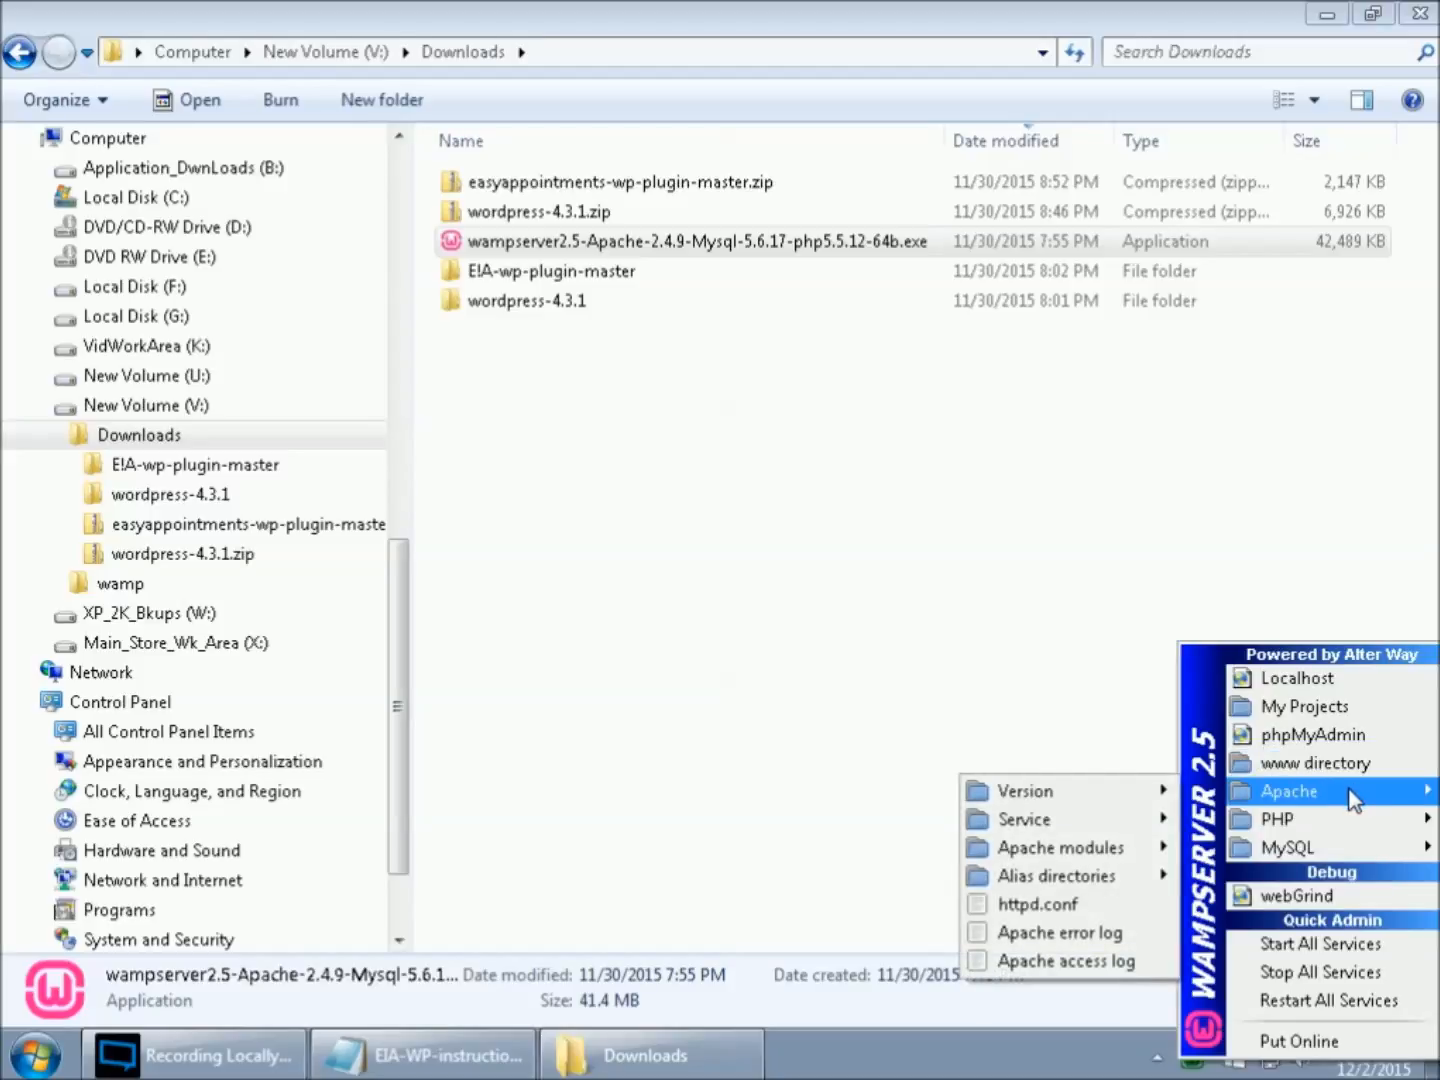
{"action": "mouse_move", "coordinate": [1356, 849]}
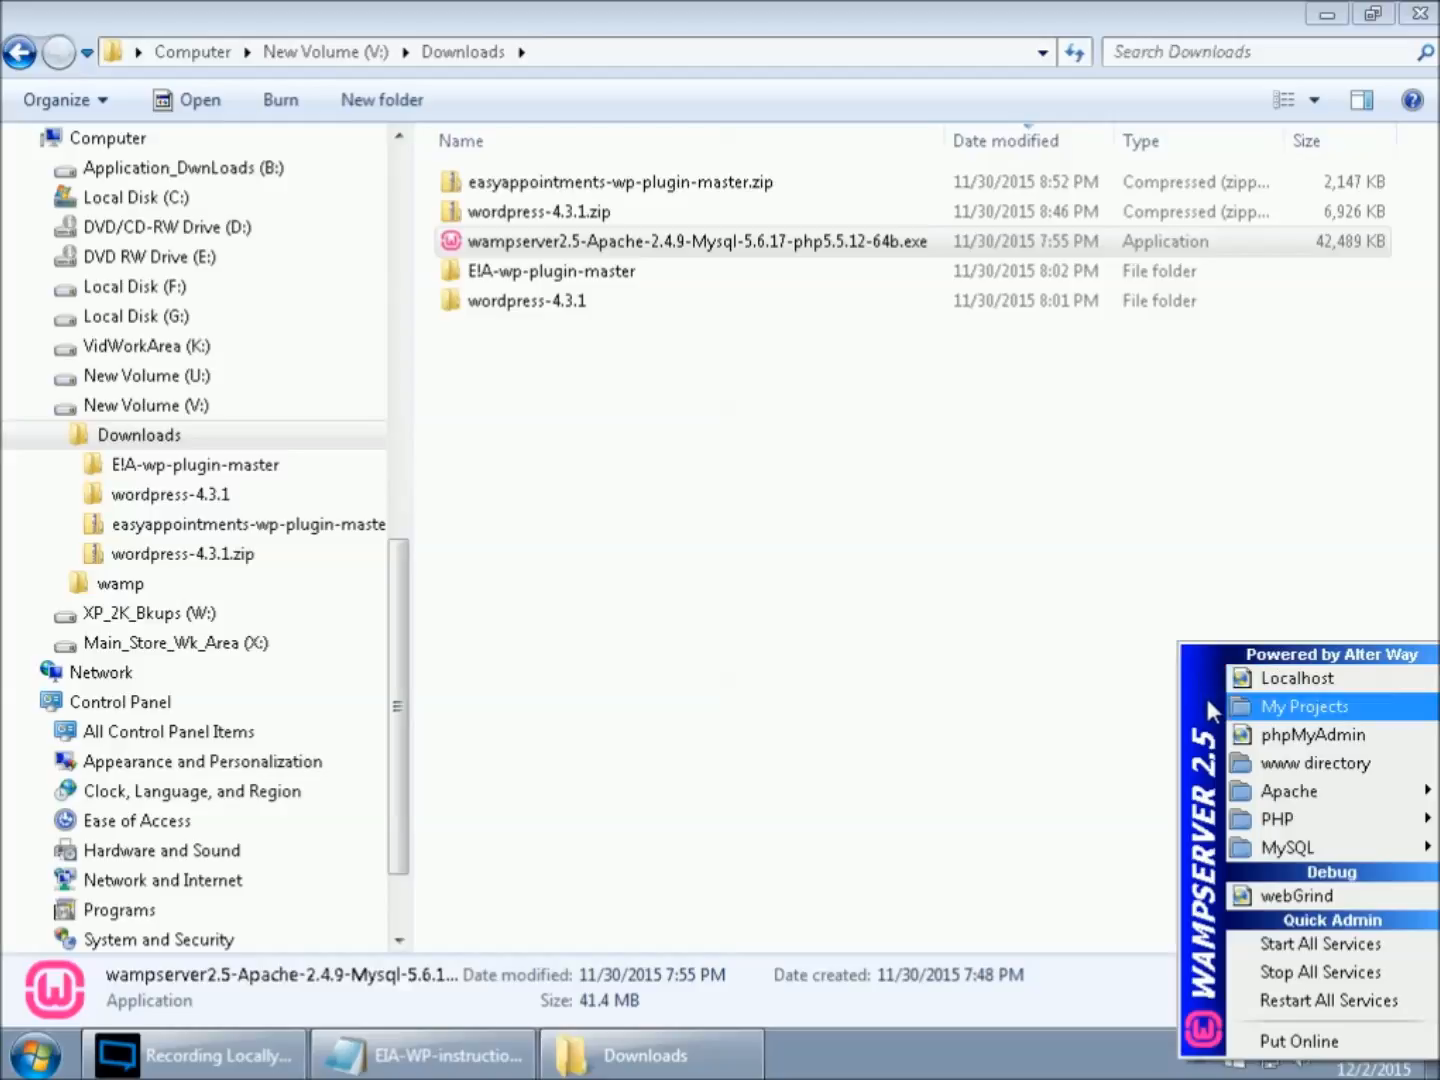
{"action": "mouse_move", "coordinate": [1247, 792]}
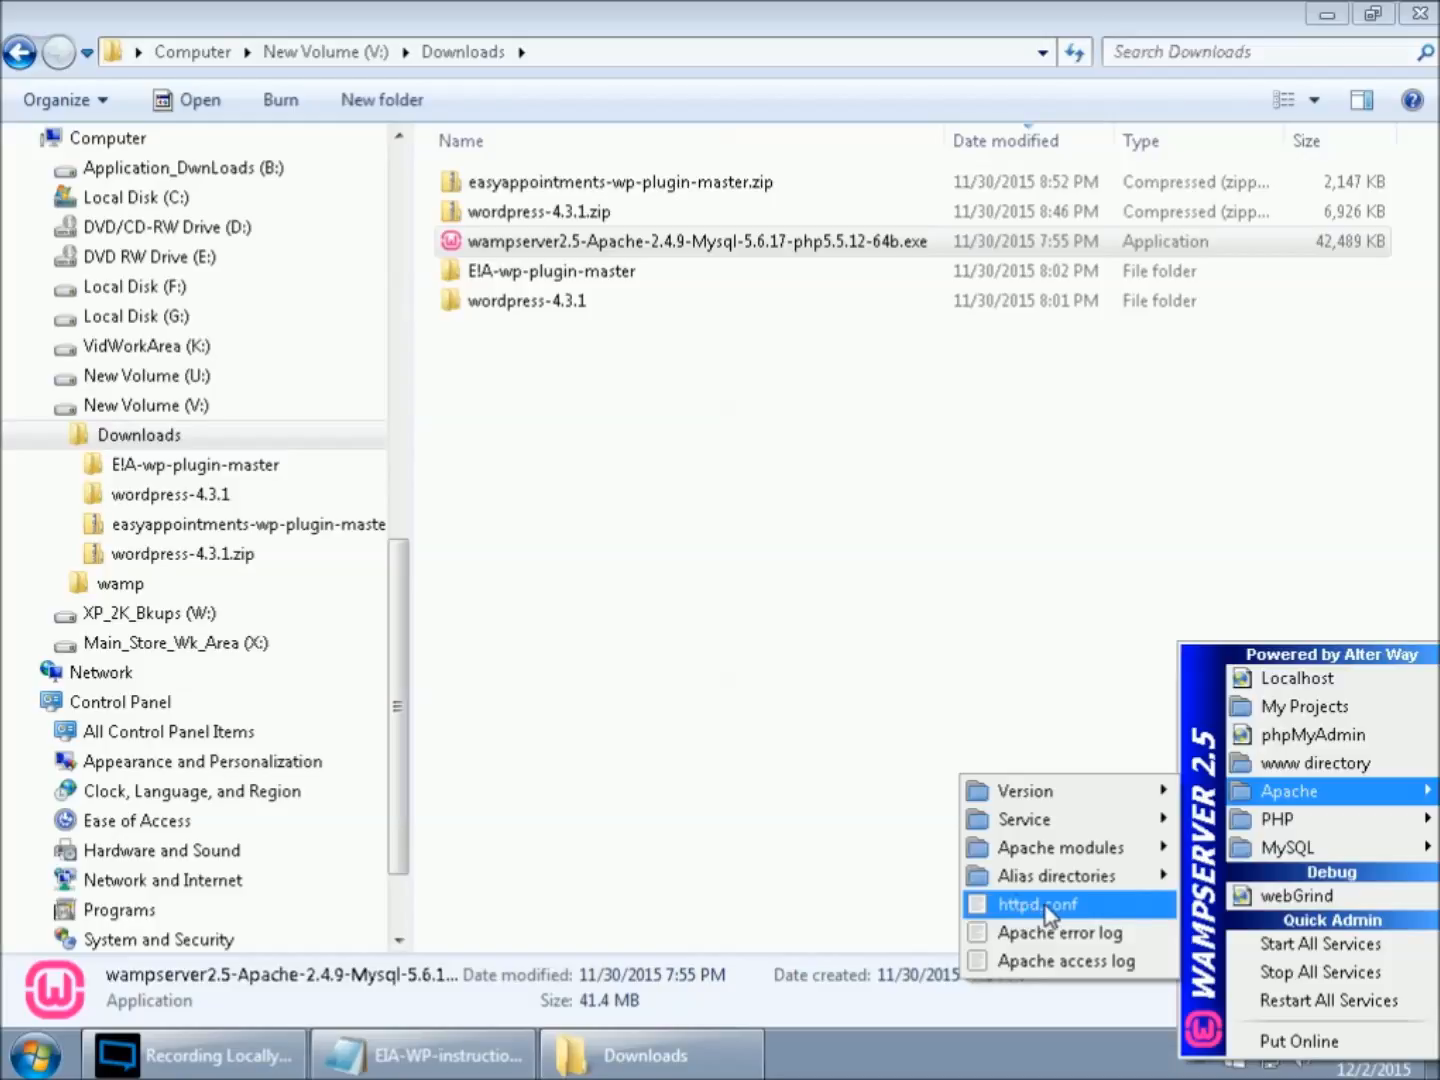
- Browse to the folder V:\wamp\bin\apache\apache2.4.9\conf
{"action": "left_click", "coordinate": [59, 584]}
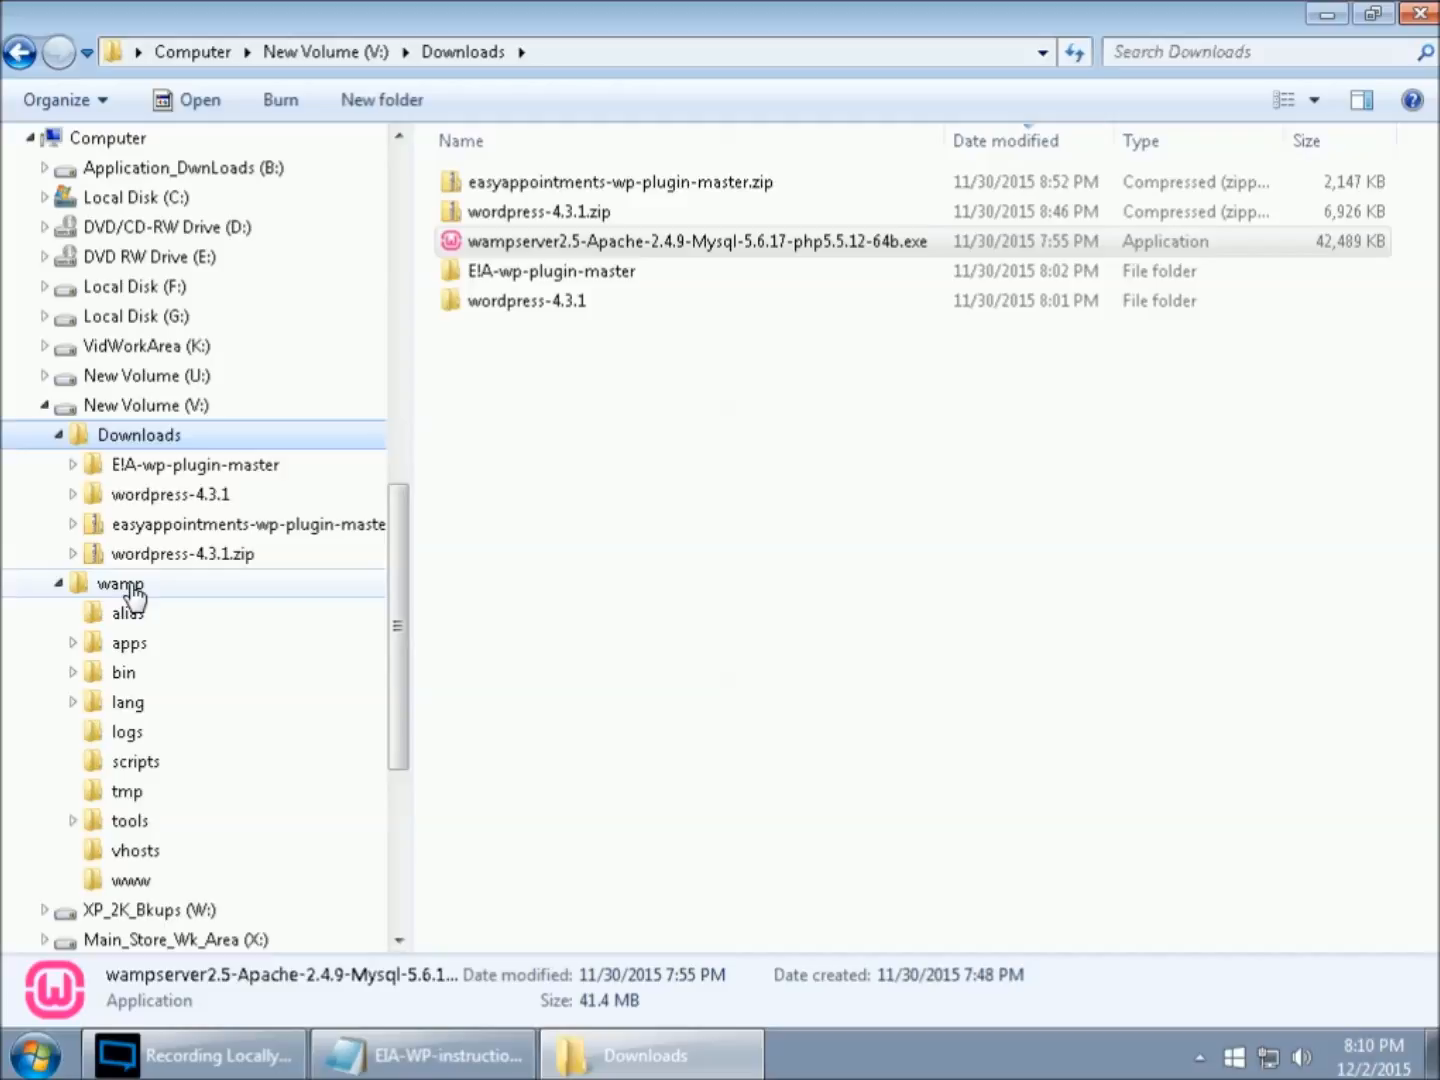
{"action": "left_click", "coordinate": [74, 673]}
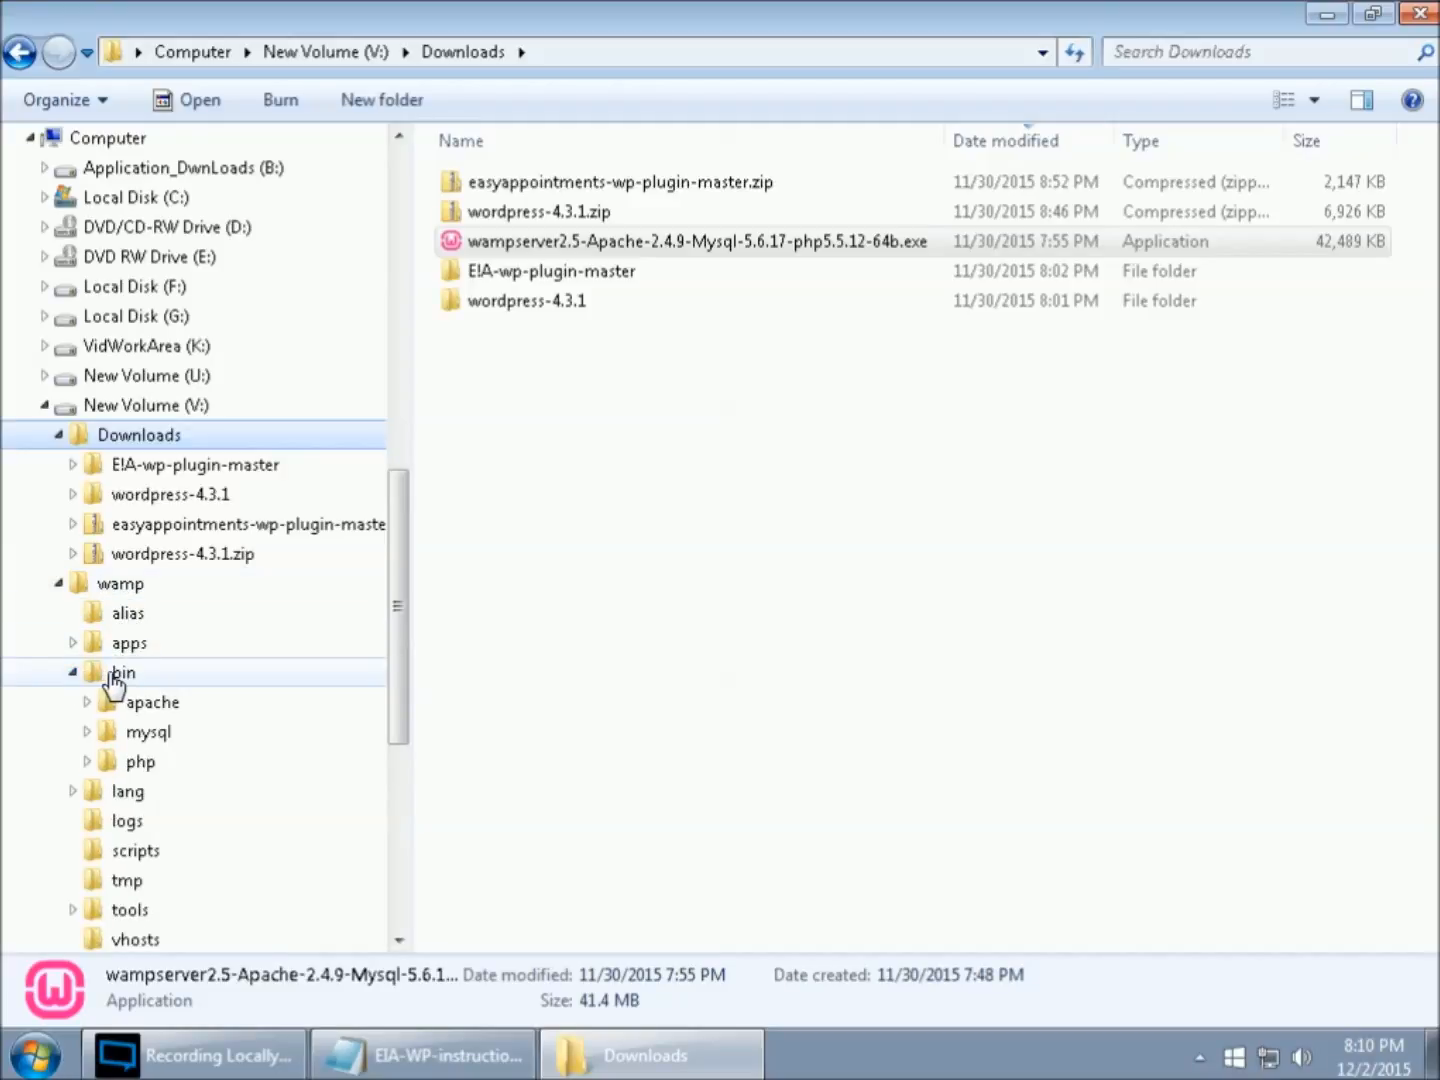
{"action": "left_click", "coordinate": [87, 702]}
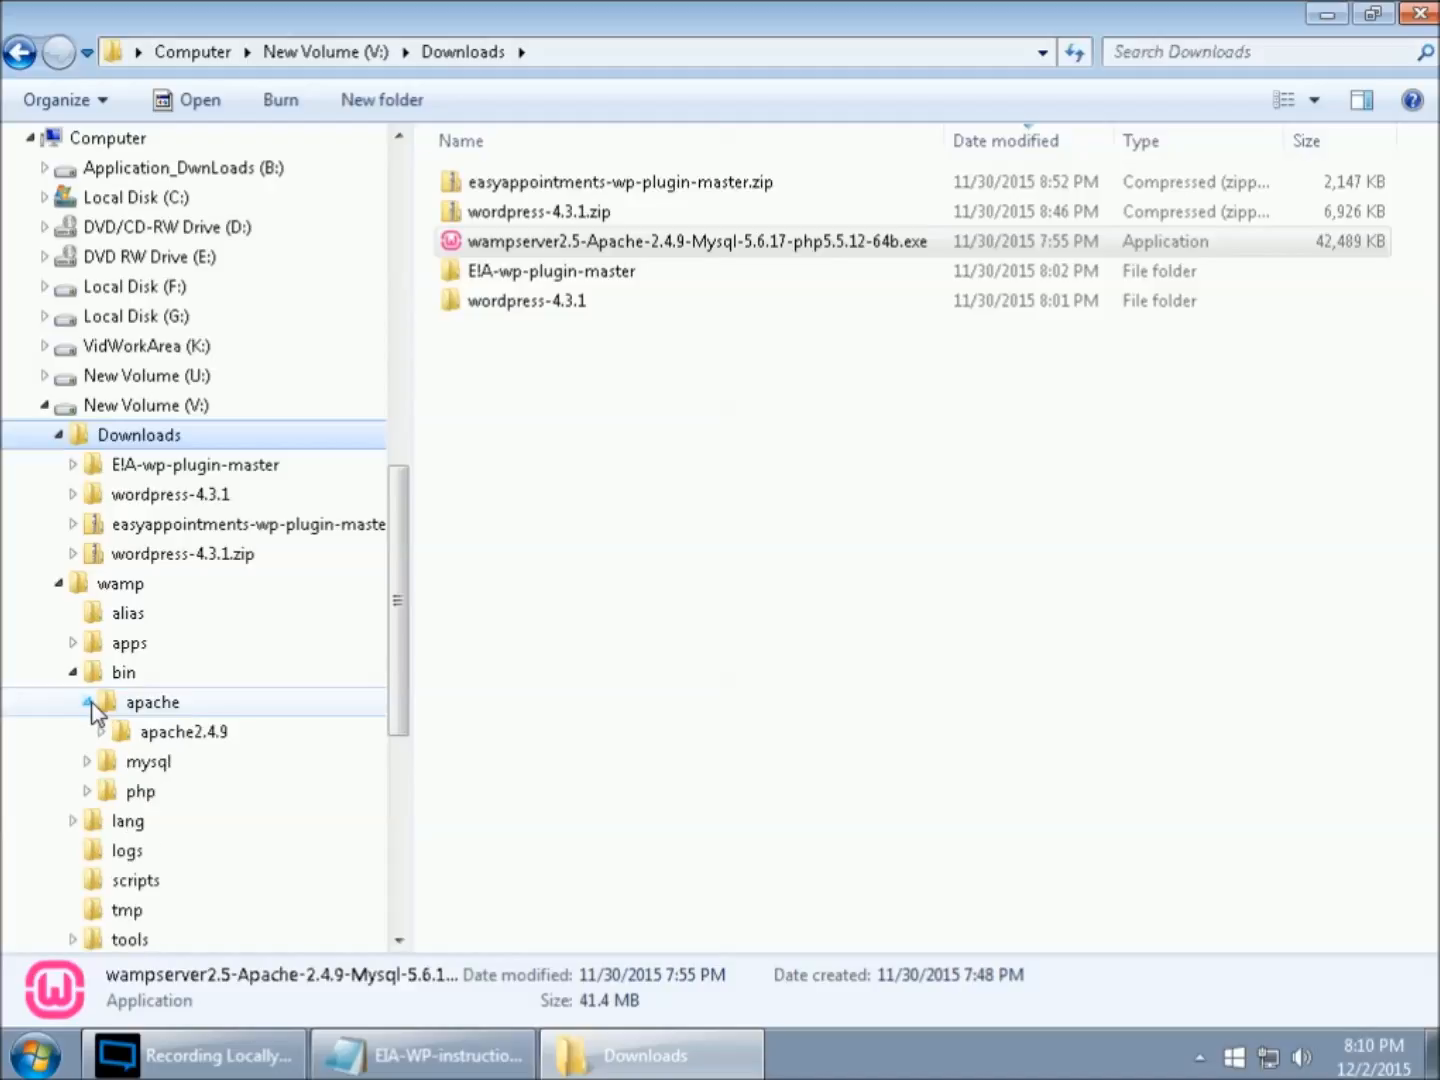
{"action": "left_click", "coordinate": [103, 731]}
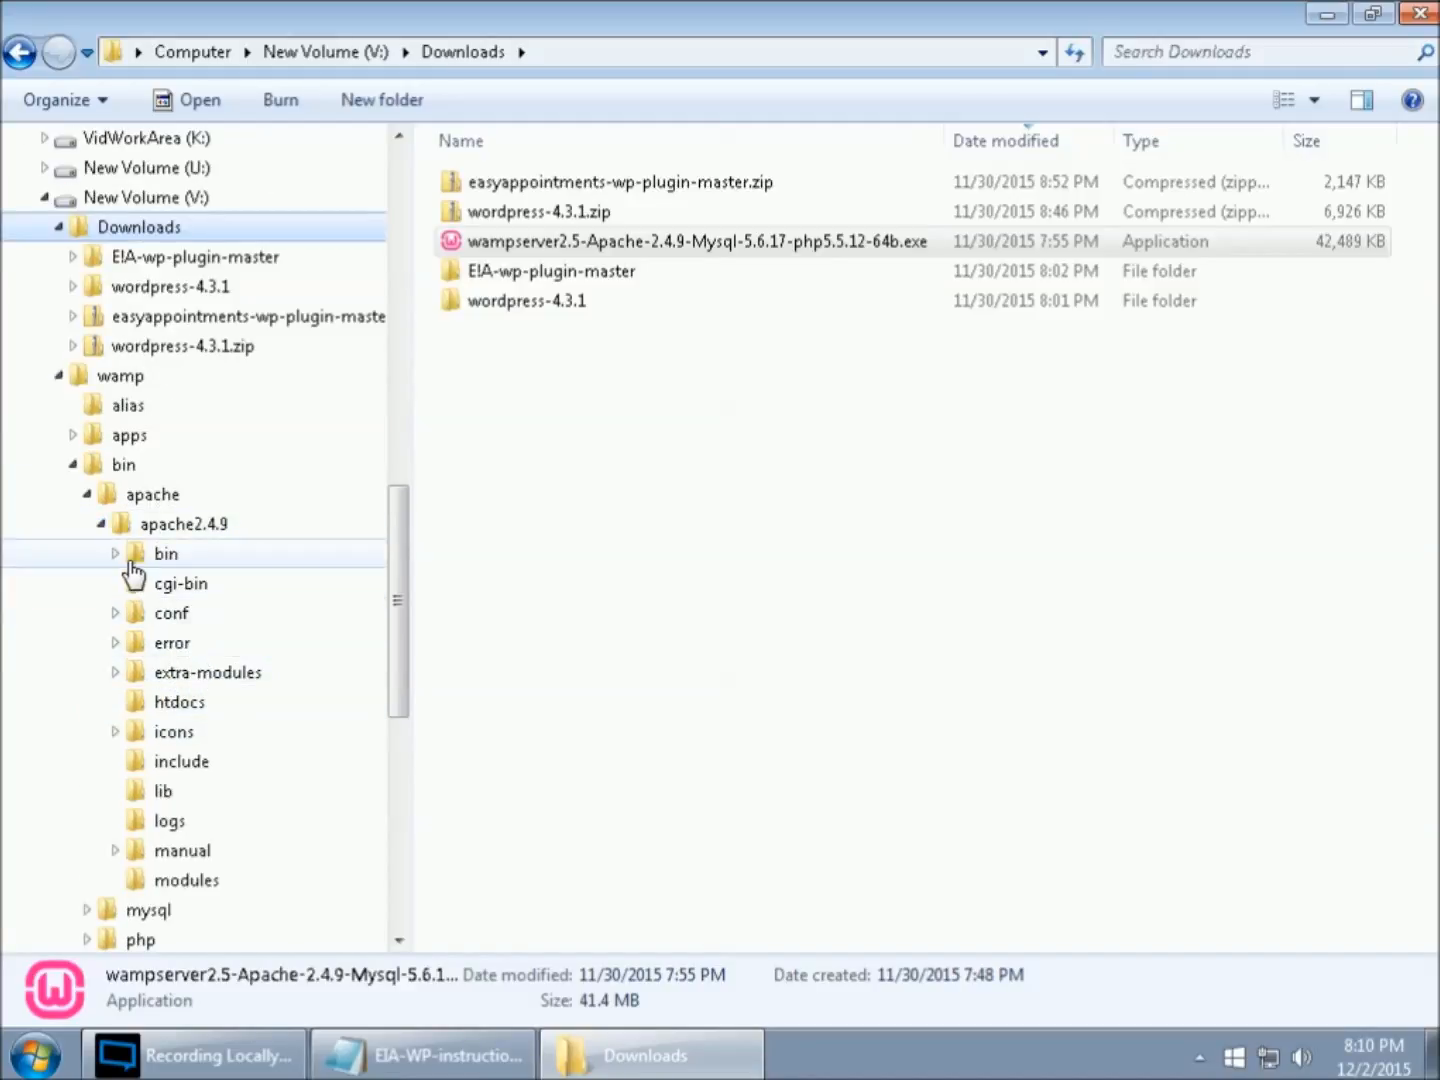
{"action": "left_click", "coordinate": [116, 553]}
{"action": "left_click", "coordinate": [116, 554]}
{"action": "left_click", "coordinate": [116, 613]}
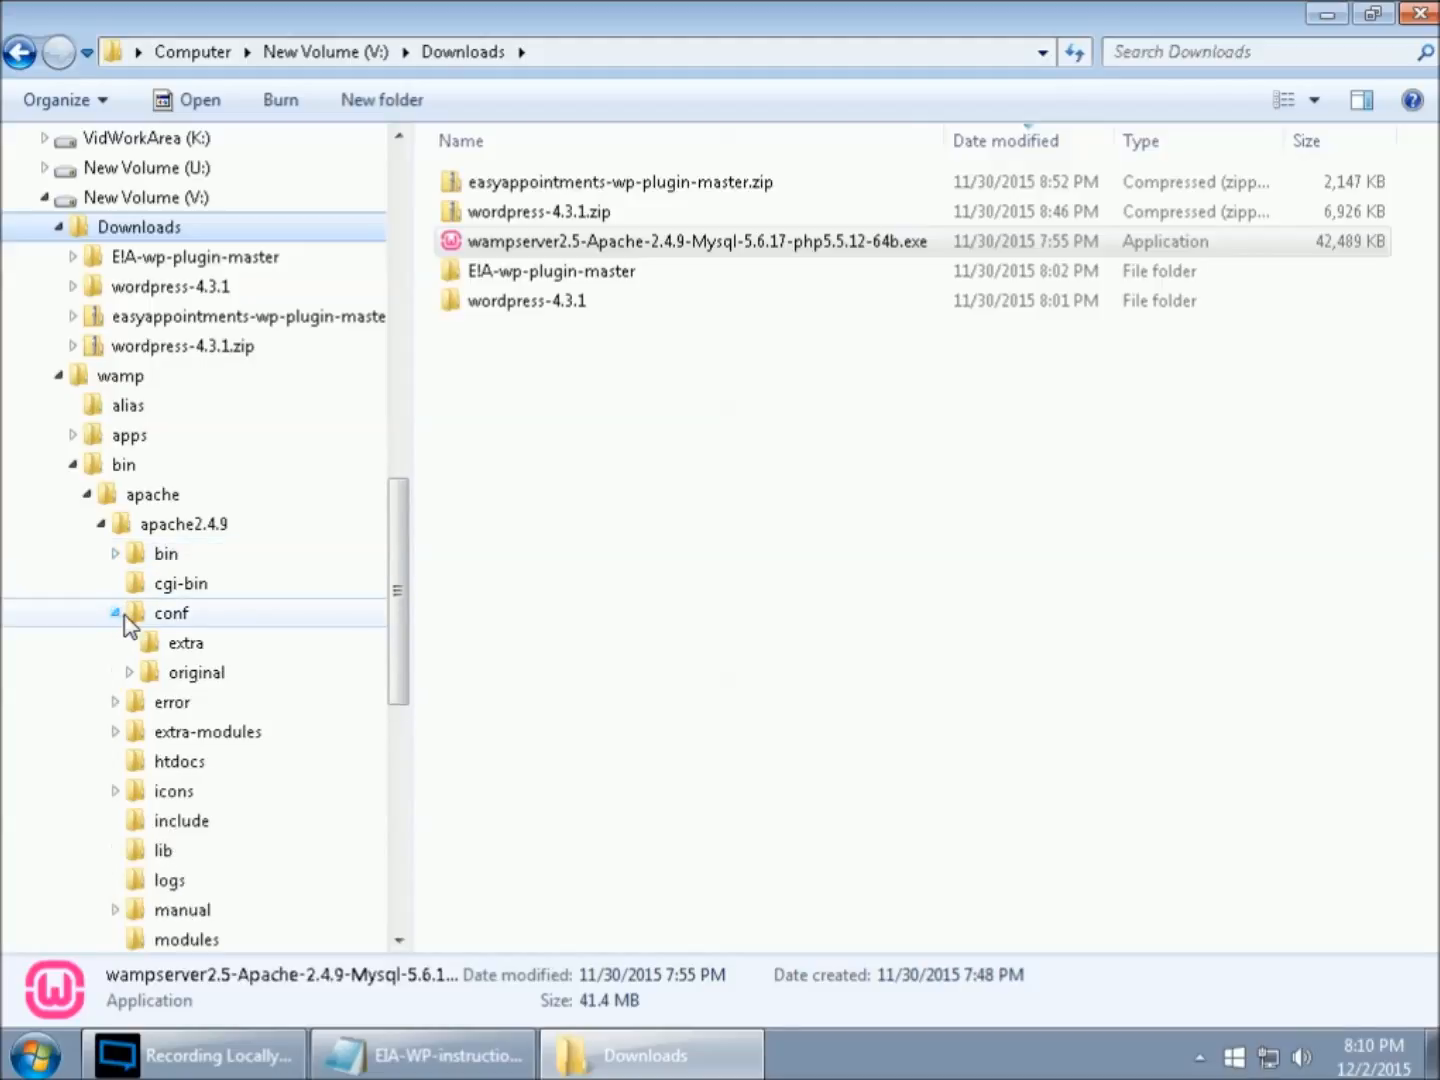
{"action": "left_click", "coordinate": [166, 620]}
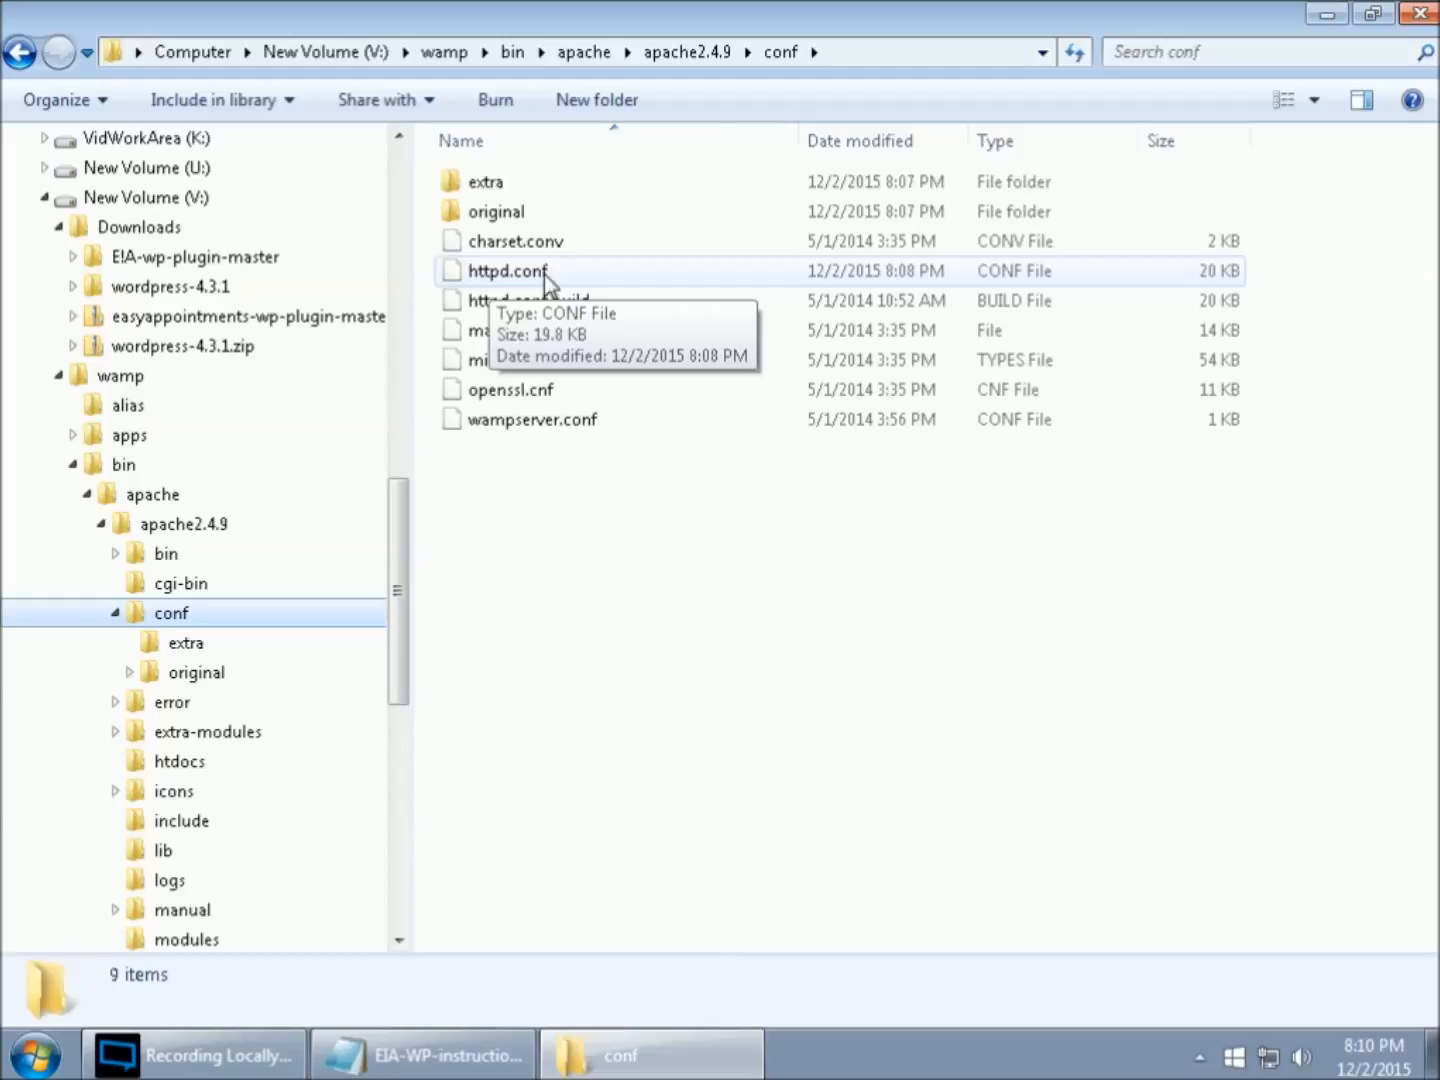
- Open httpd.conf from the conf folder for editing in Notepad++
{"action": "left_click", "coordinate": [520, 284]}
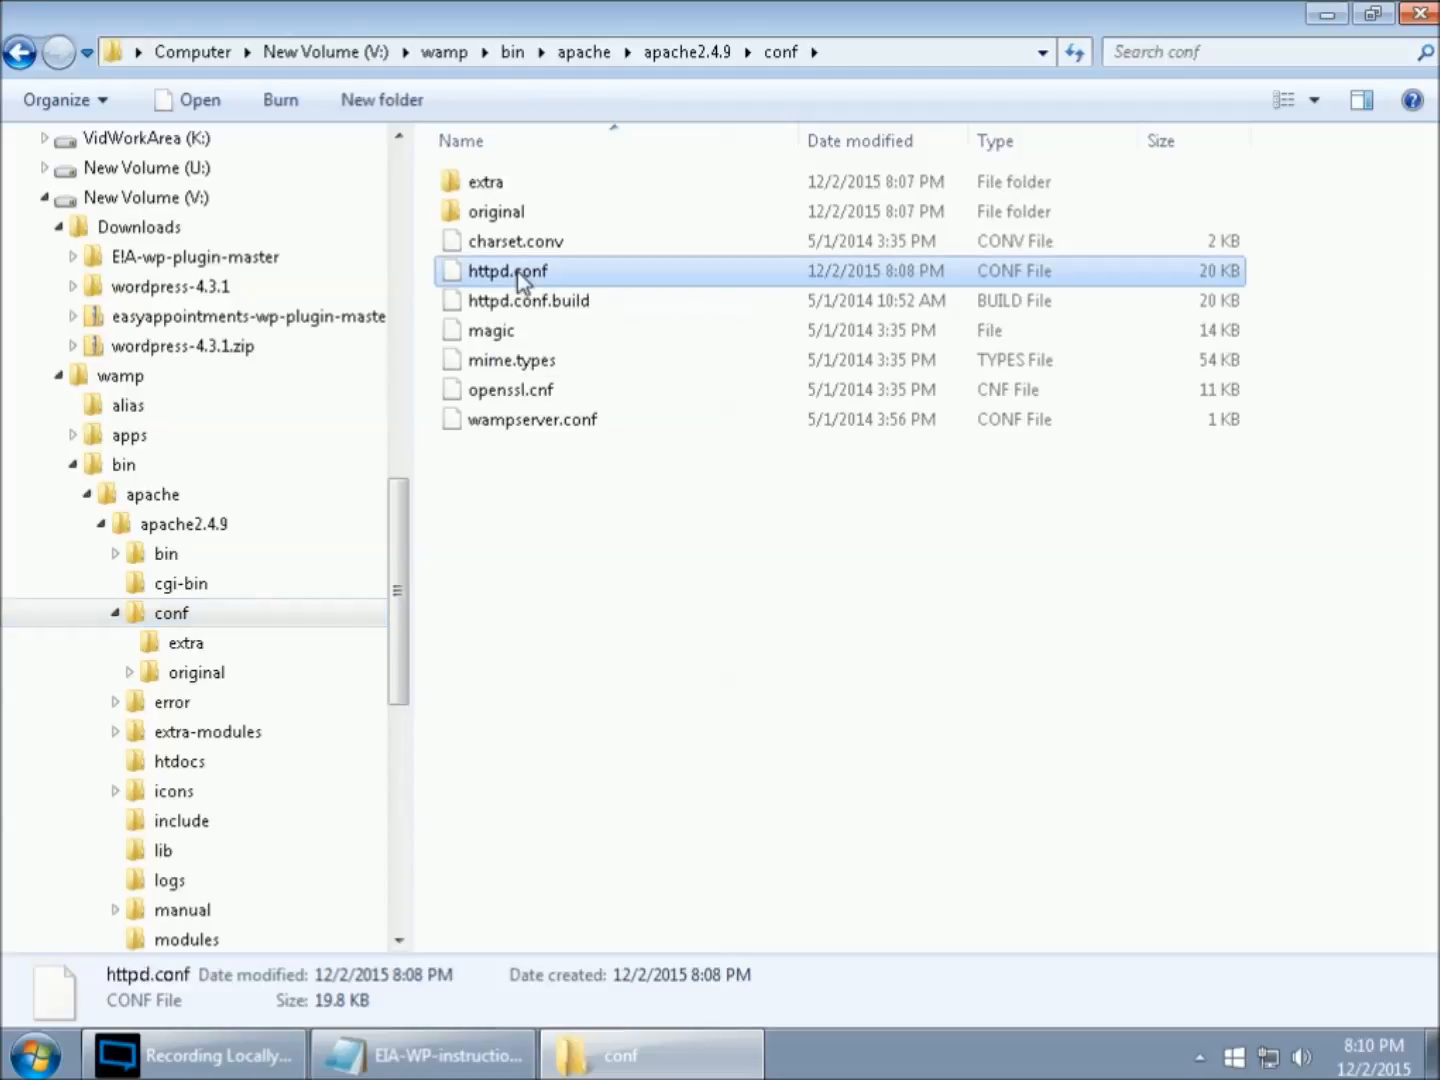
{"action": "right_click", "coordinate": [515, 270]}
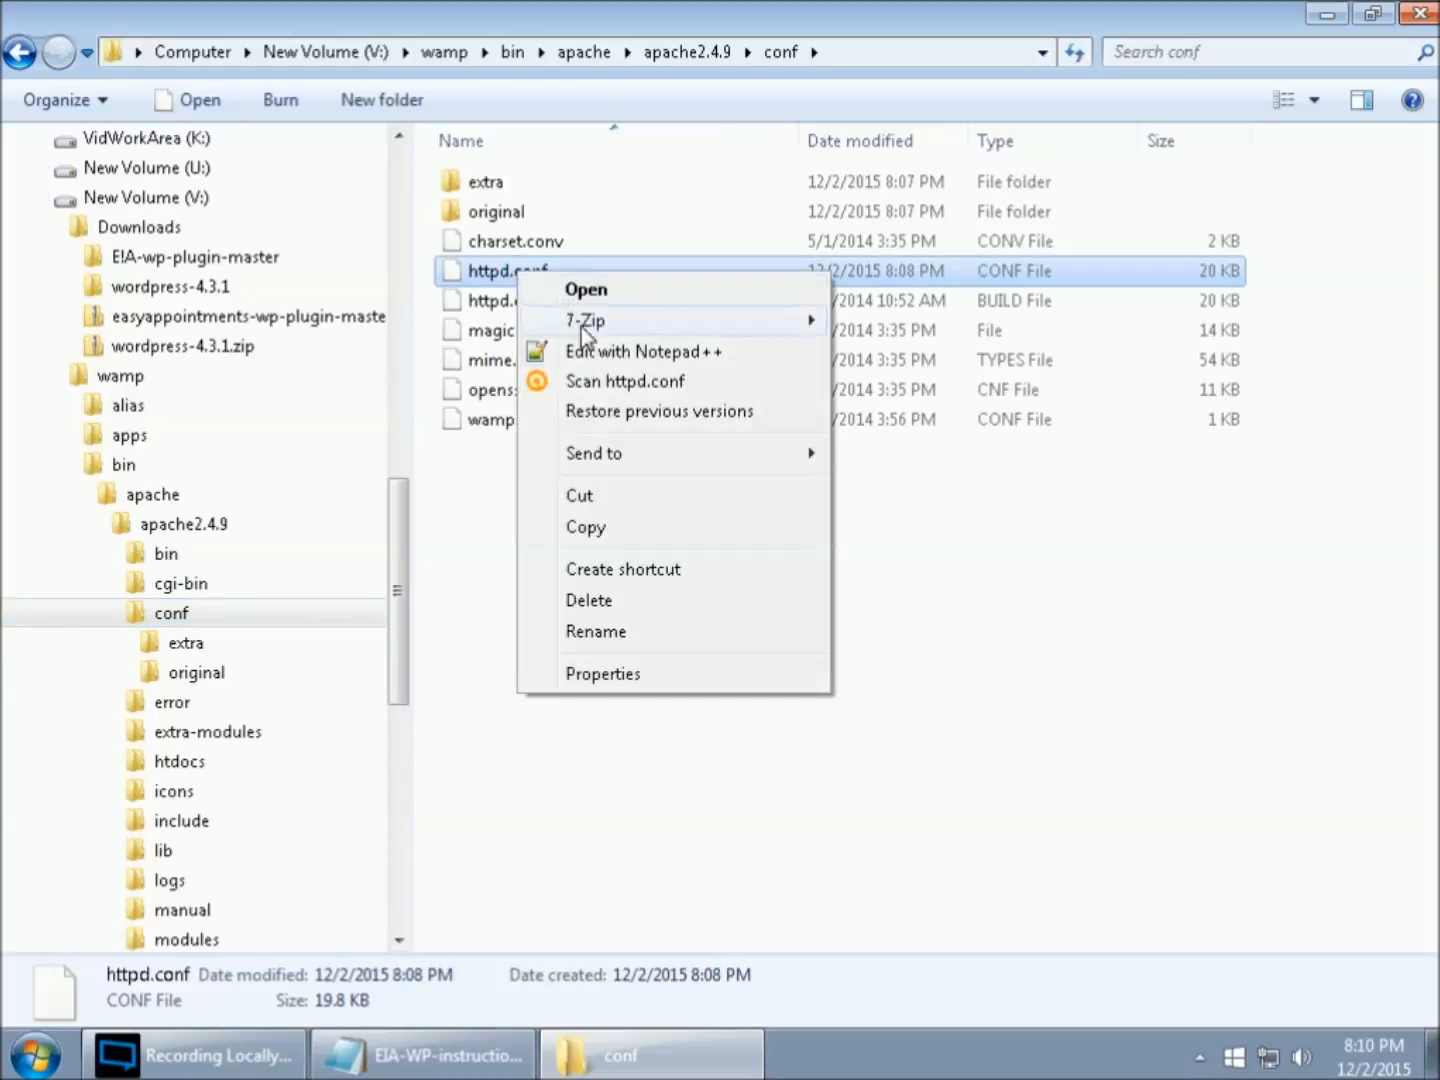
{"action": "left_click", "coordinate": [622, 356]}
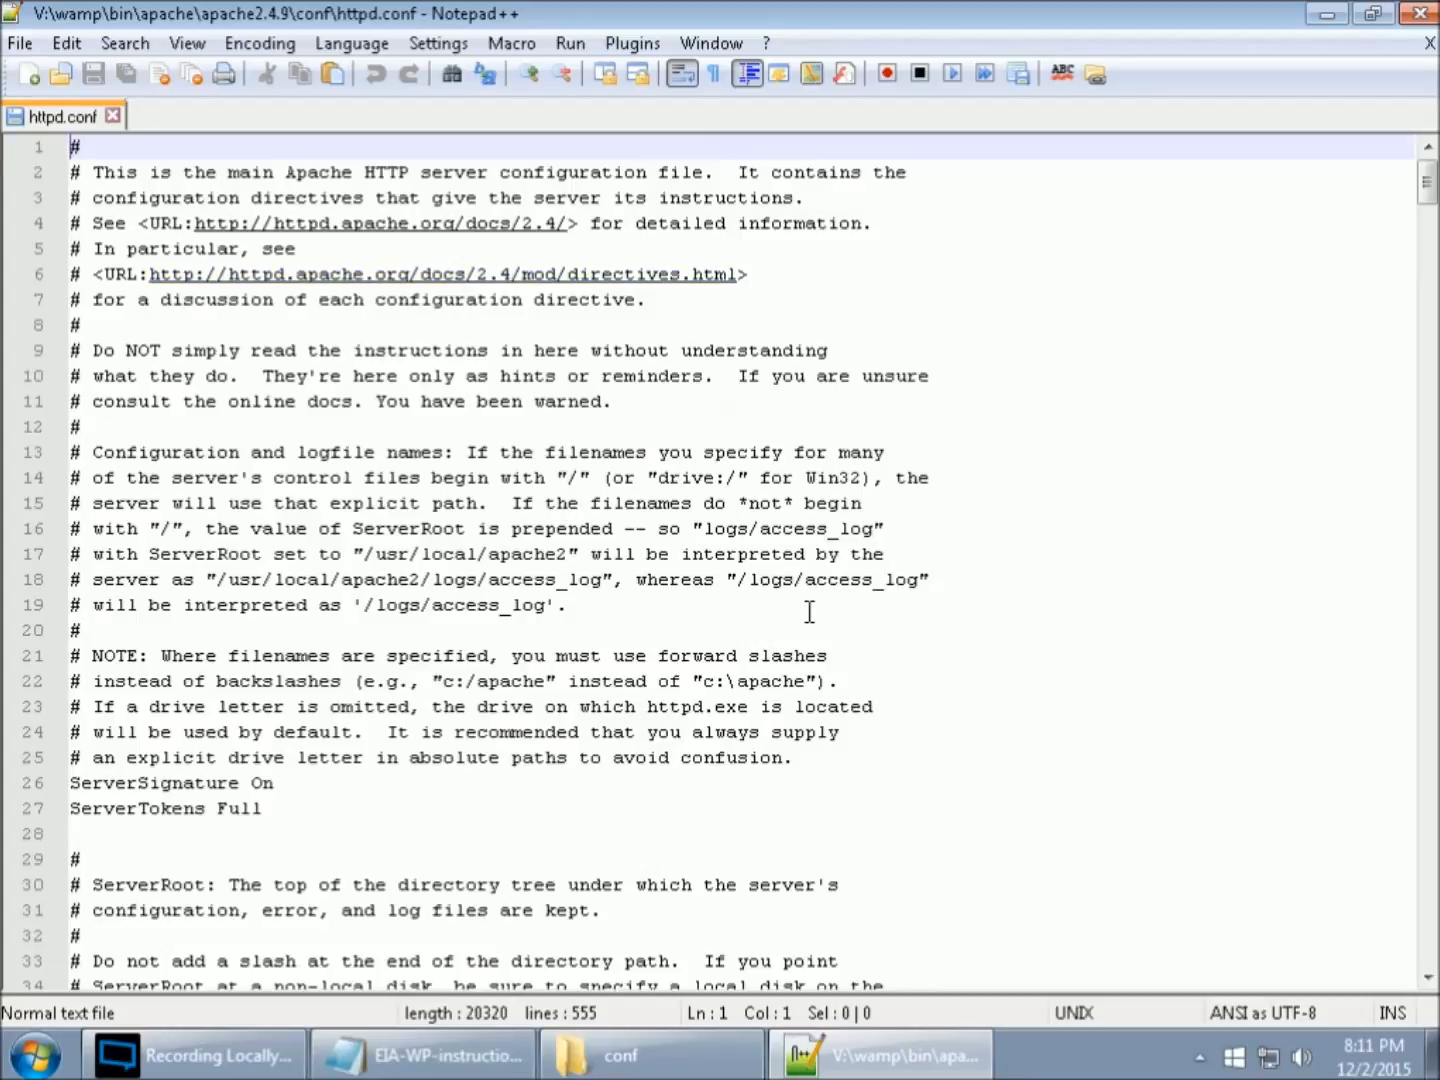
- Find "rewrite" in httpd.conf and uncomment the LoadModule rewrite_module line by replacing its leading # with a space
{"action": "left_click", "coordinate": [456, 80]}
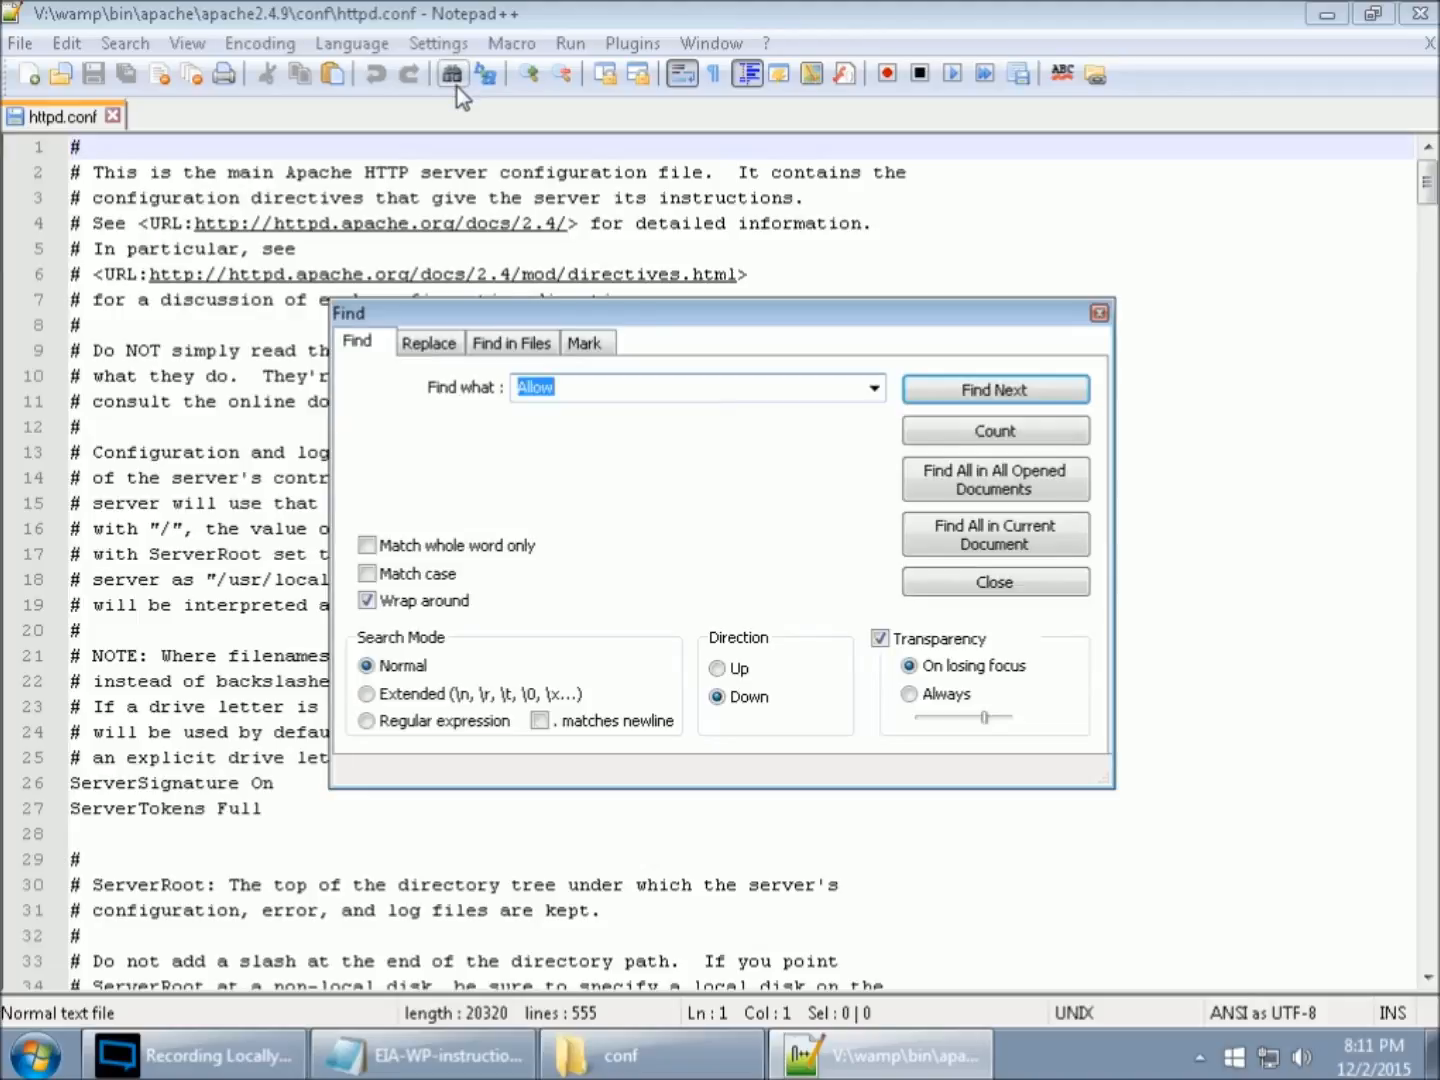
{"action": "type", "text": "rewrite"}
{"action": "left_click", "coordinate": [1021, 401]}
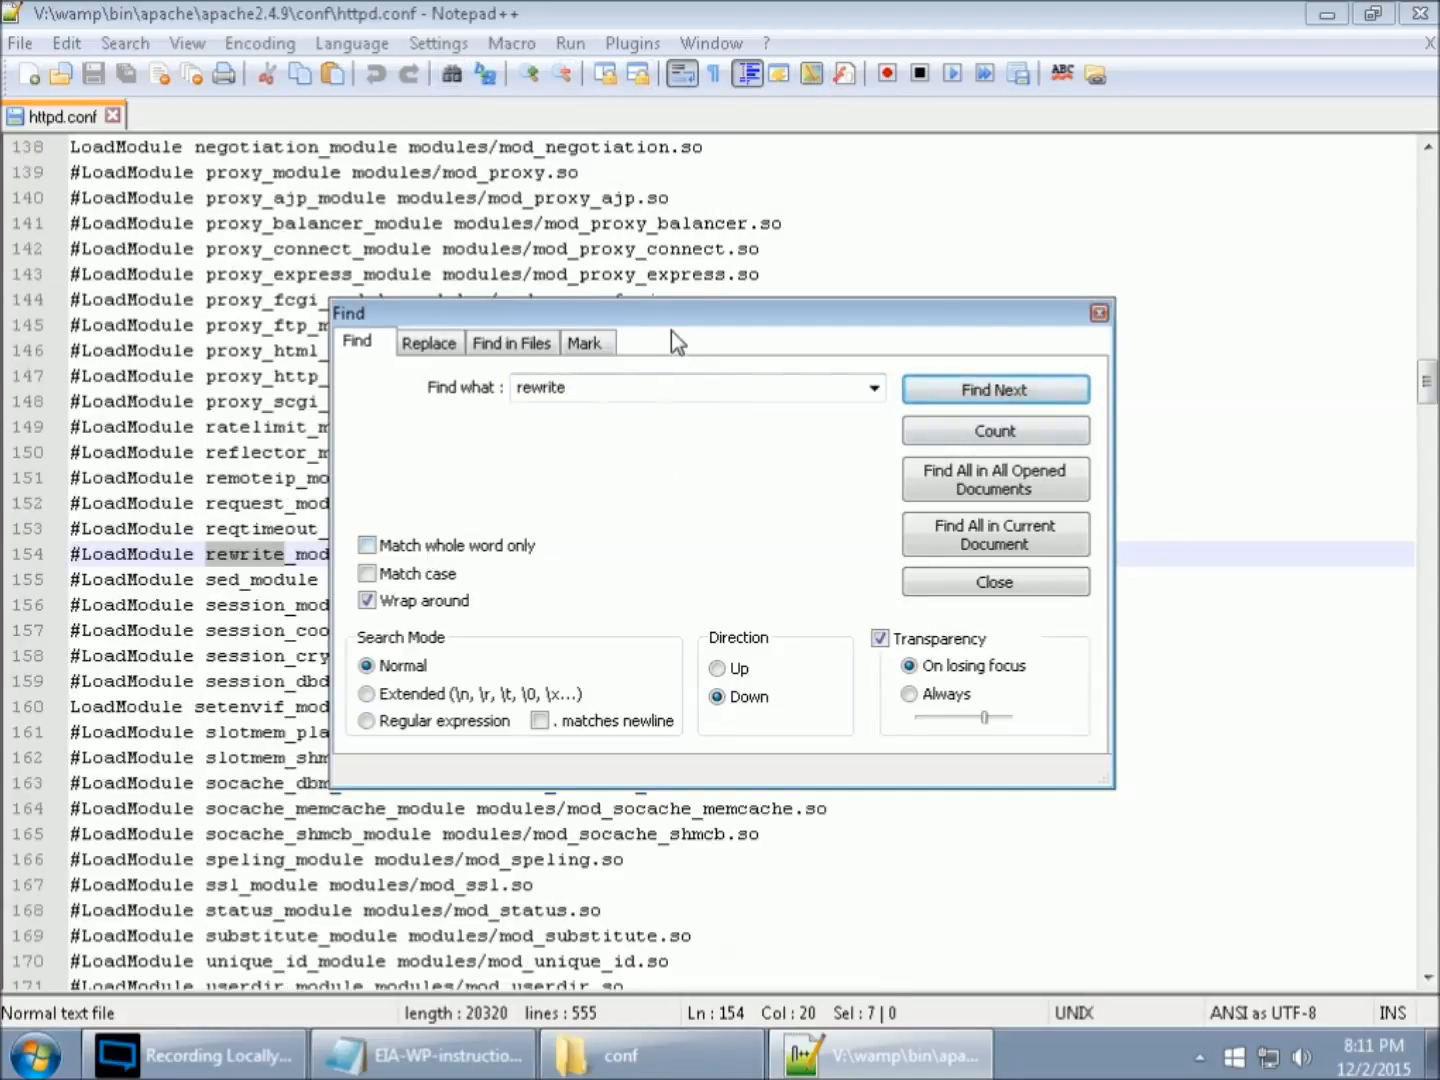
{"action": "left_click_drag", "start_coordinate": [670, 323], "coordinate": [904, 643]}
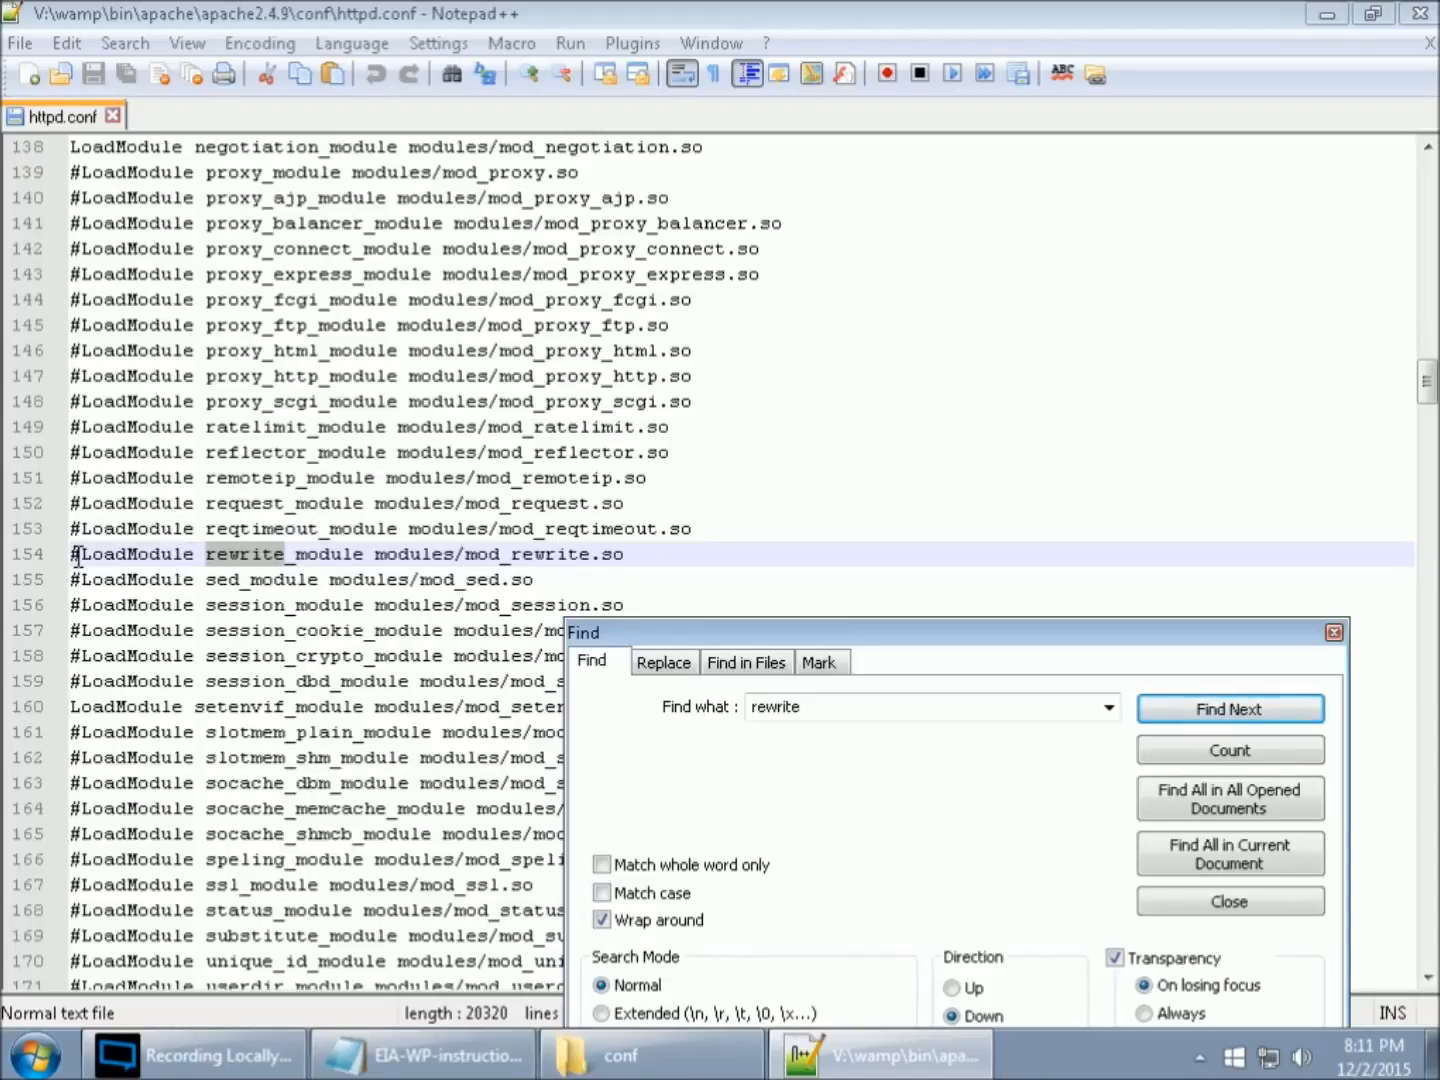
{"action": "left_click_drag", "start_coordinate": [80, 555], "coordinate": [70, 555]}
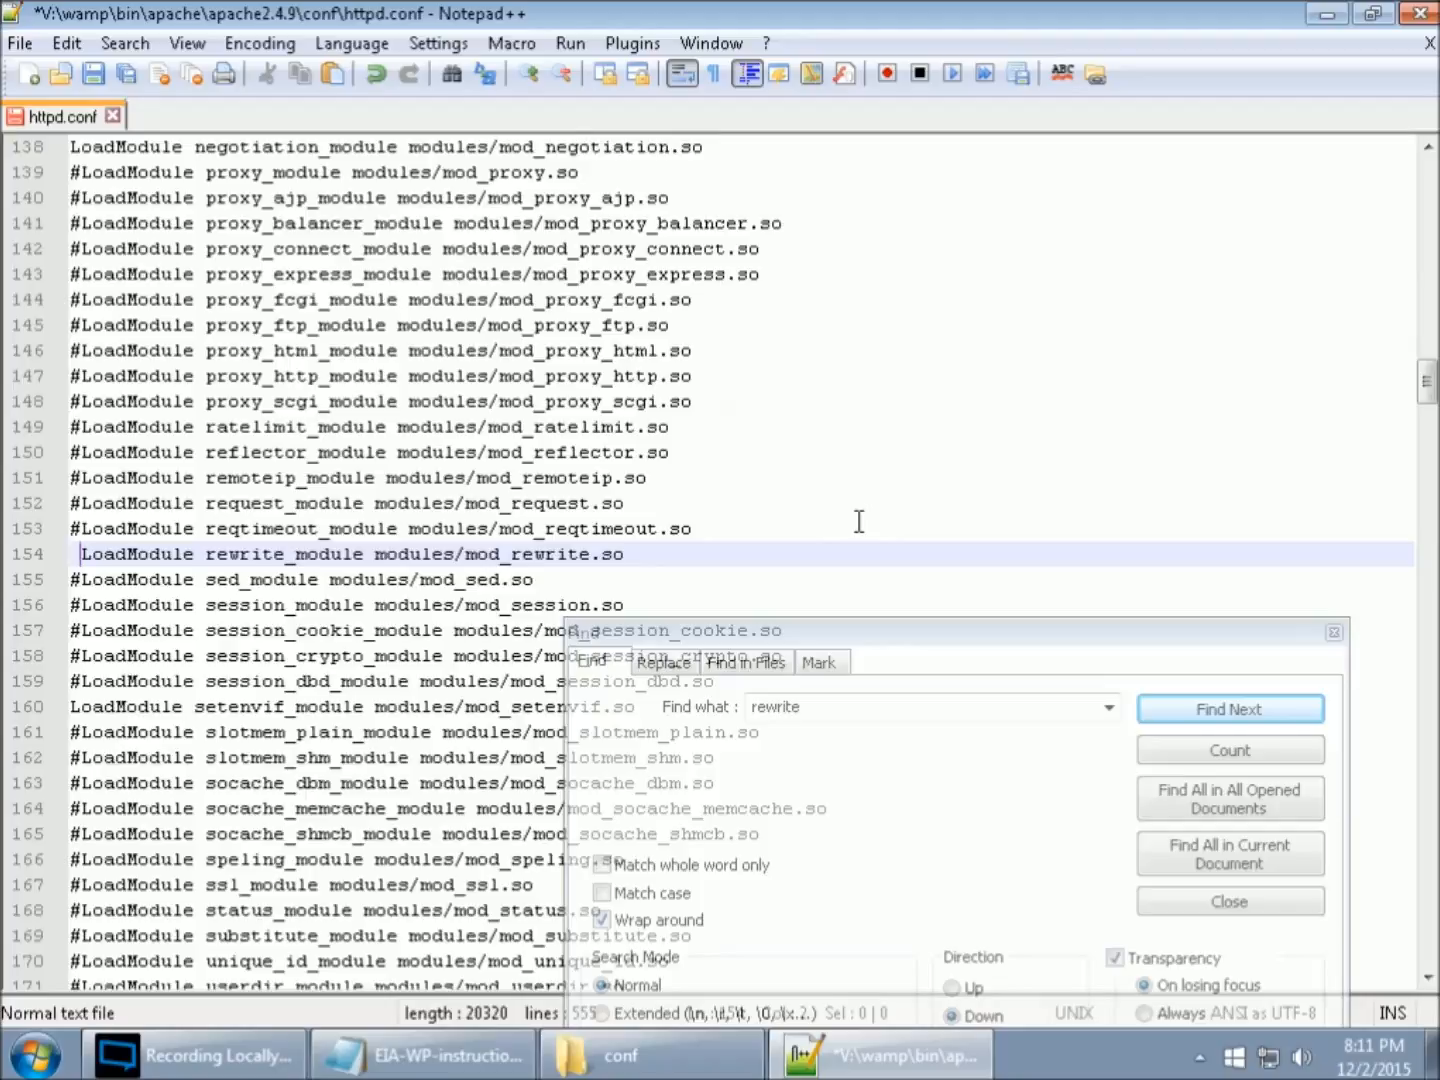
- Search httpd.conf for "Allow" to reach the Directory section and close the search dialog
{"action": "left_click_drag", "start_coordinate": [924, 630], "coordinate": [904, 305]}
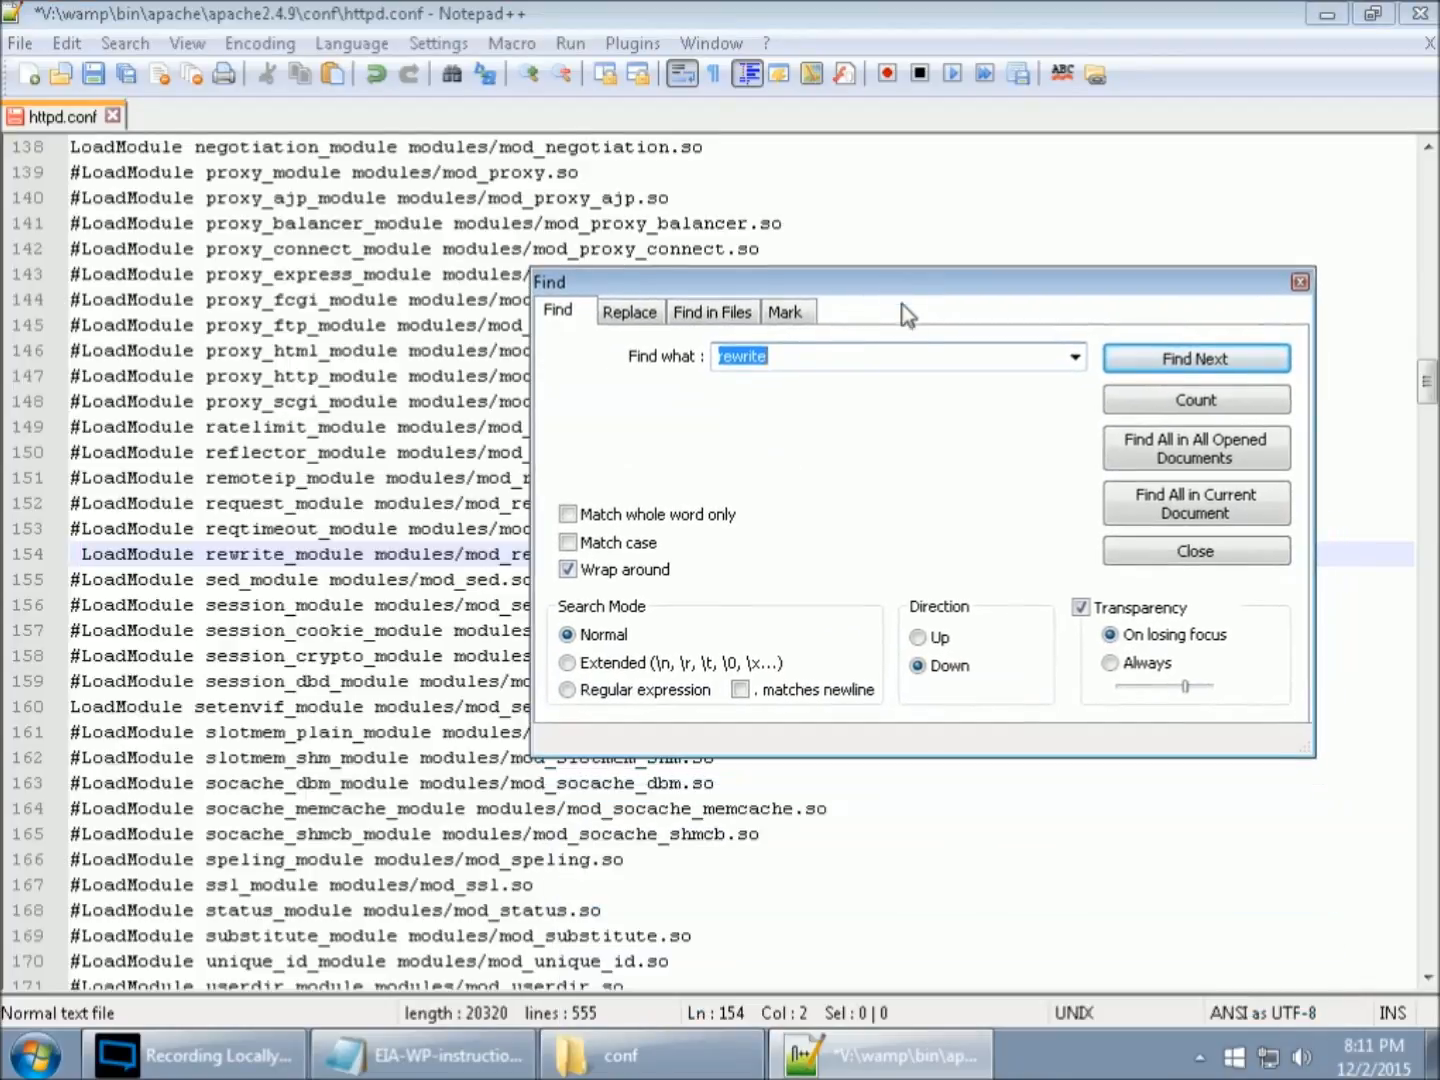
{"action": "left_click_drag", "start_coordinate": [777, 358], "coordinate": [706, 358]}
{"action": "type", "text": "Allow"}
{"action": "left_click", "coordinate": [1162, 365]}
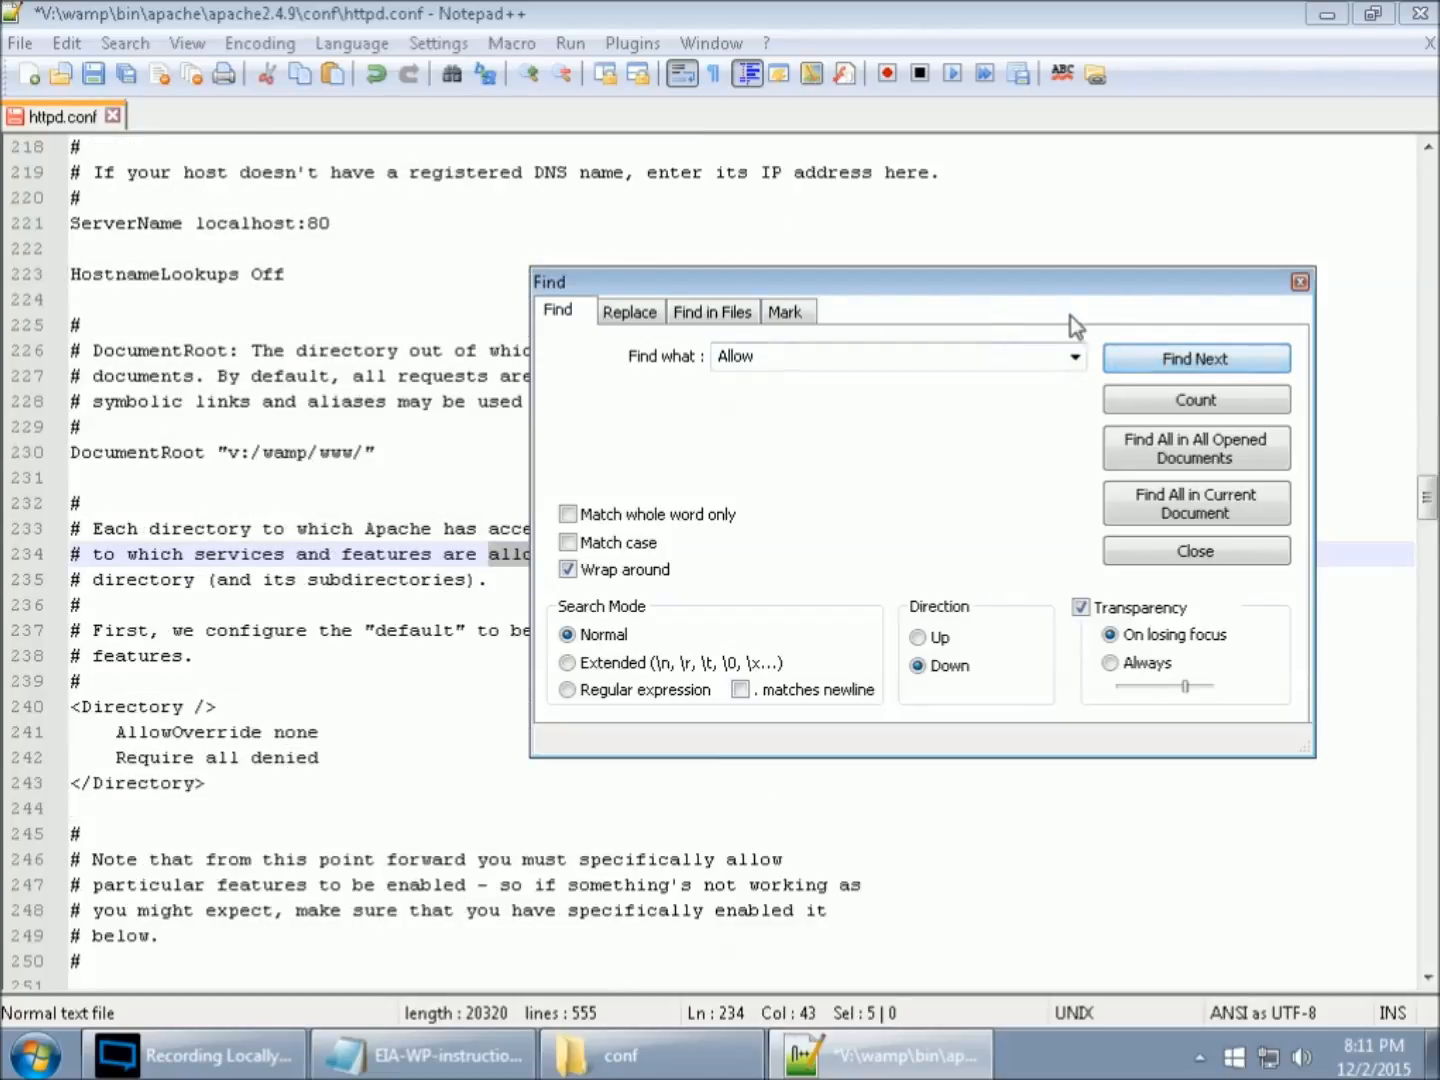
{"action": "left_click", "coordinate": [1298, 284]}
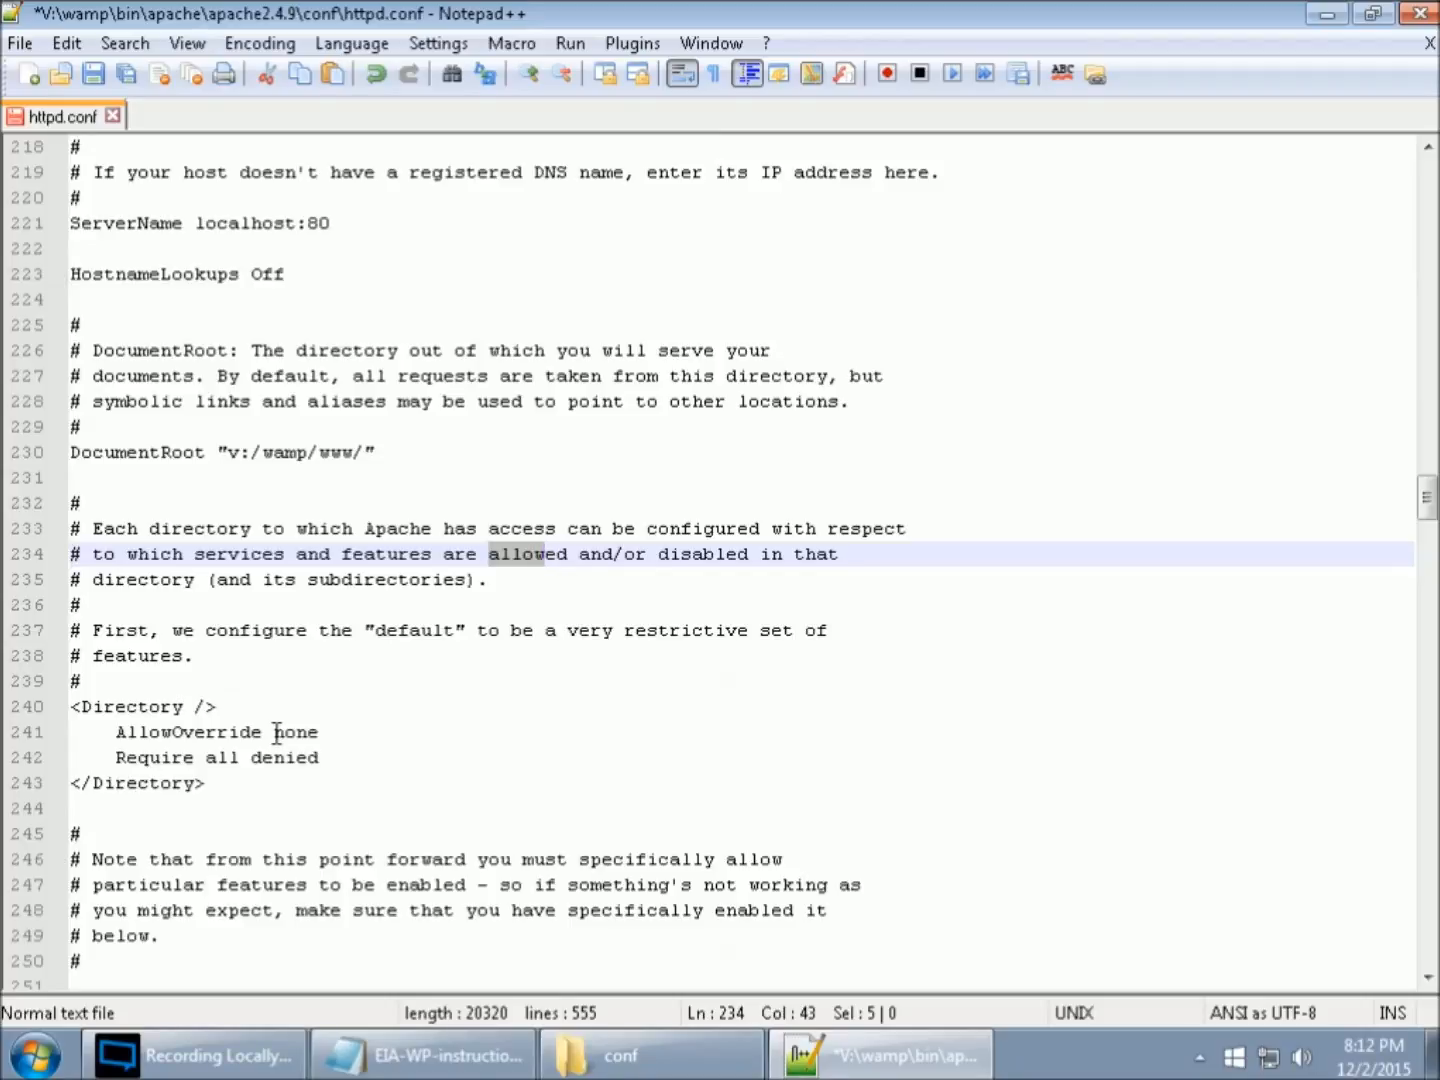
- Set AllowOverride to all in the <Directory /> block on line 241 and save httpd.conf
{"action": "left_click_drag", "start_coordinate": [275, 732], "coordinate": [319, 734]}
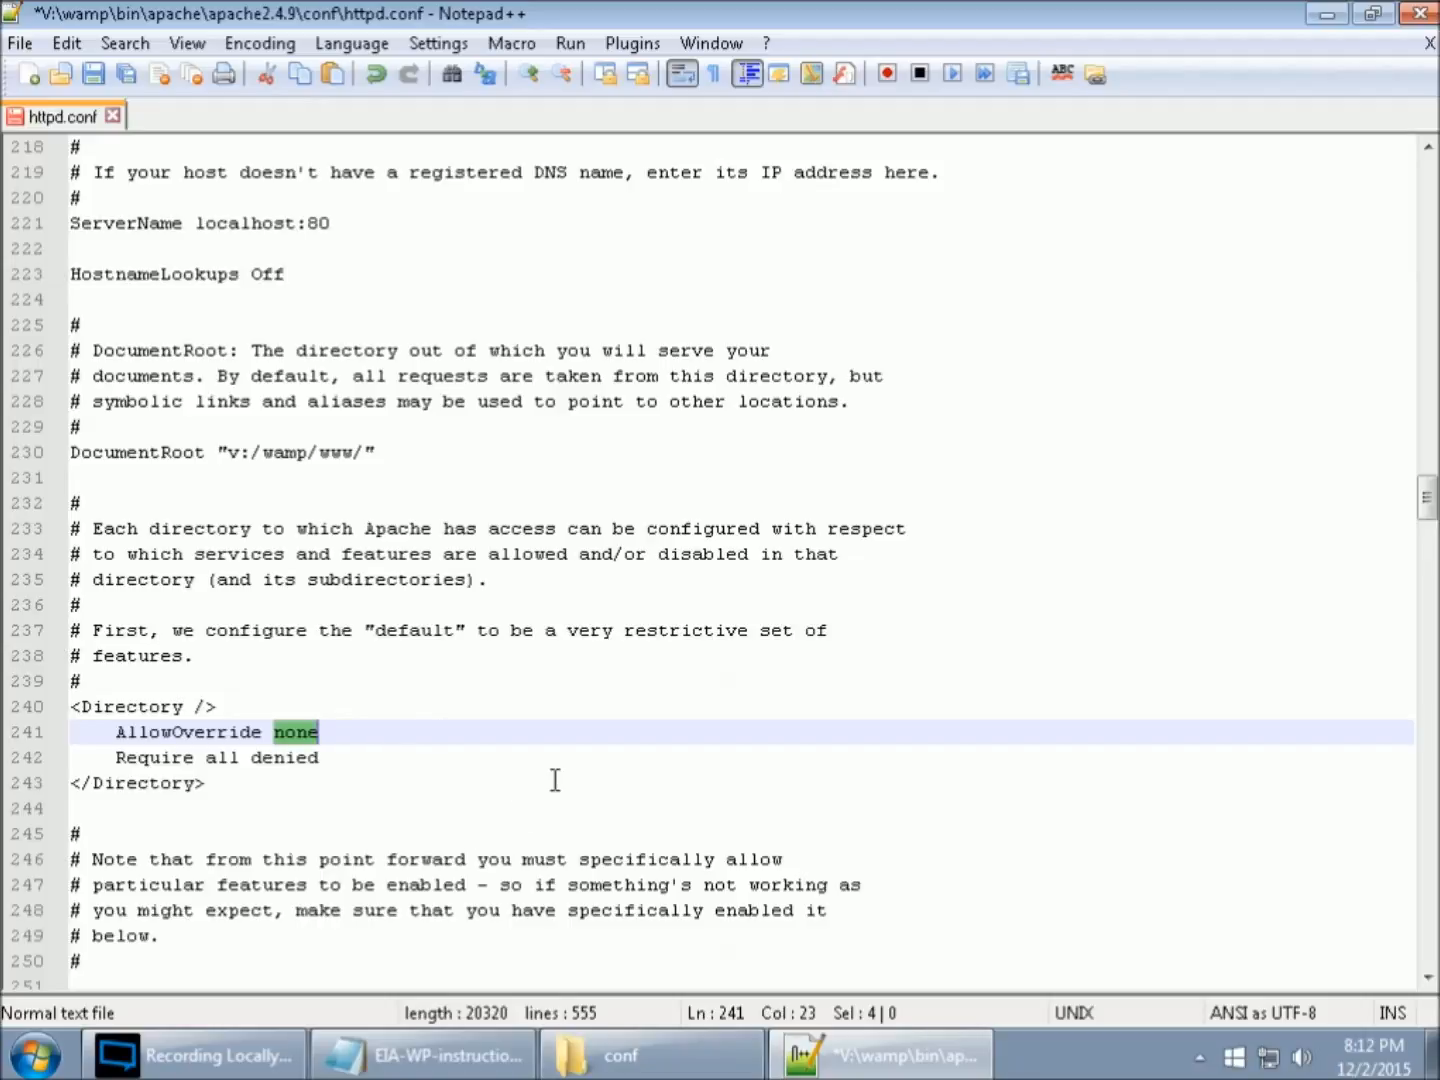
{"action": "type", "text": "all"}
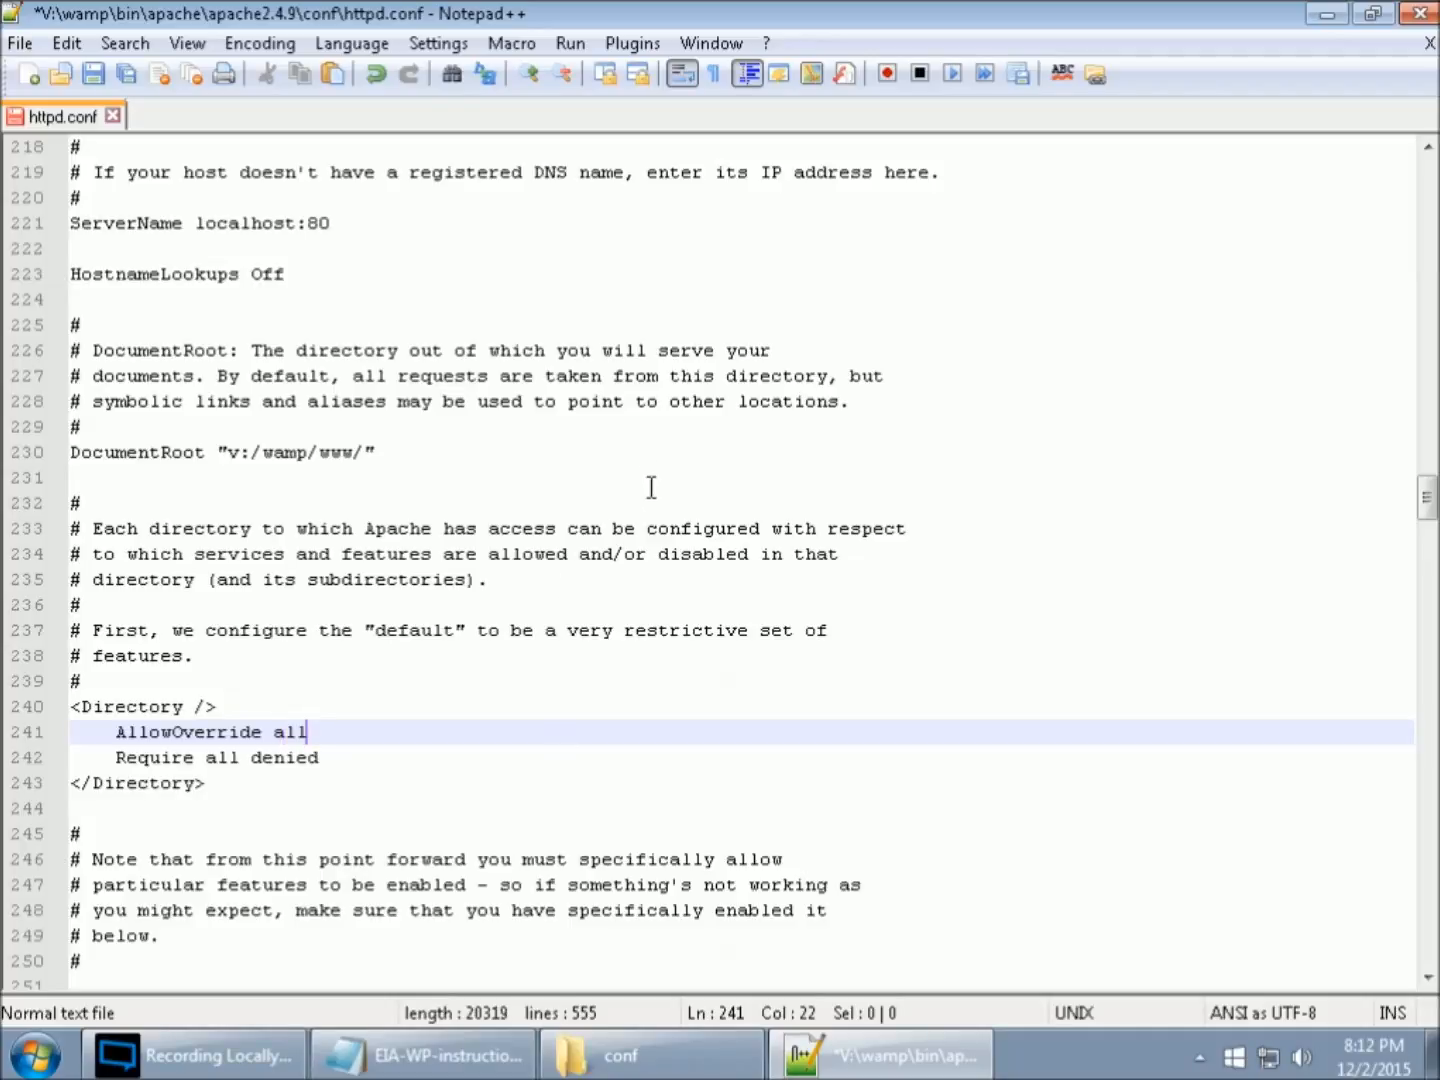
{"action": "left_click", "coordinate": [93, 76]}
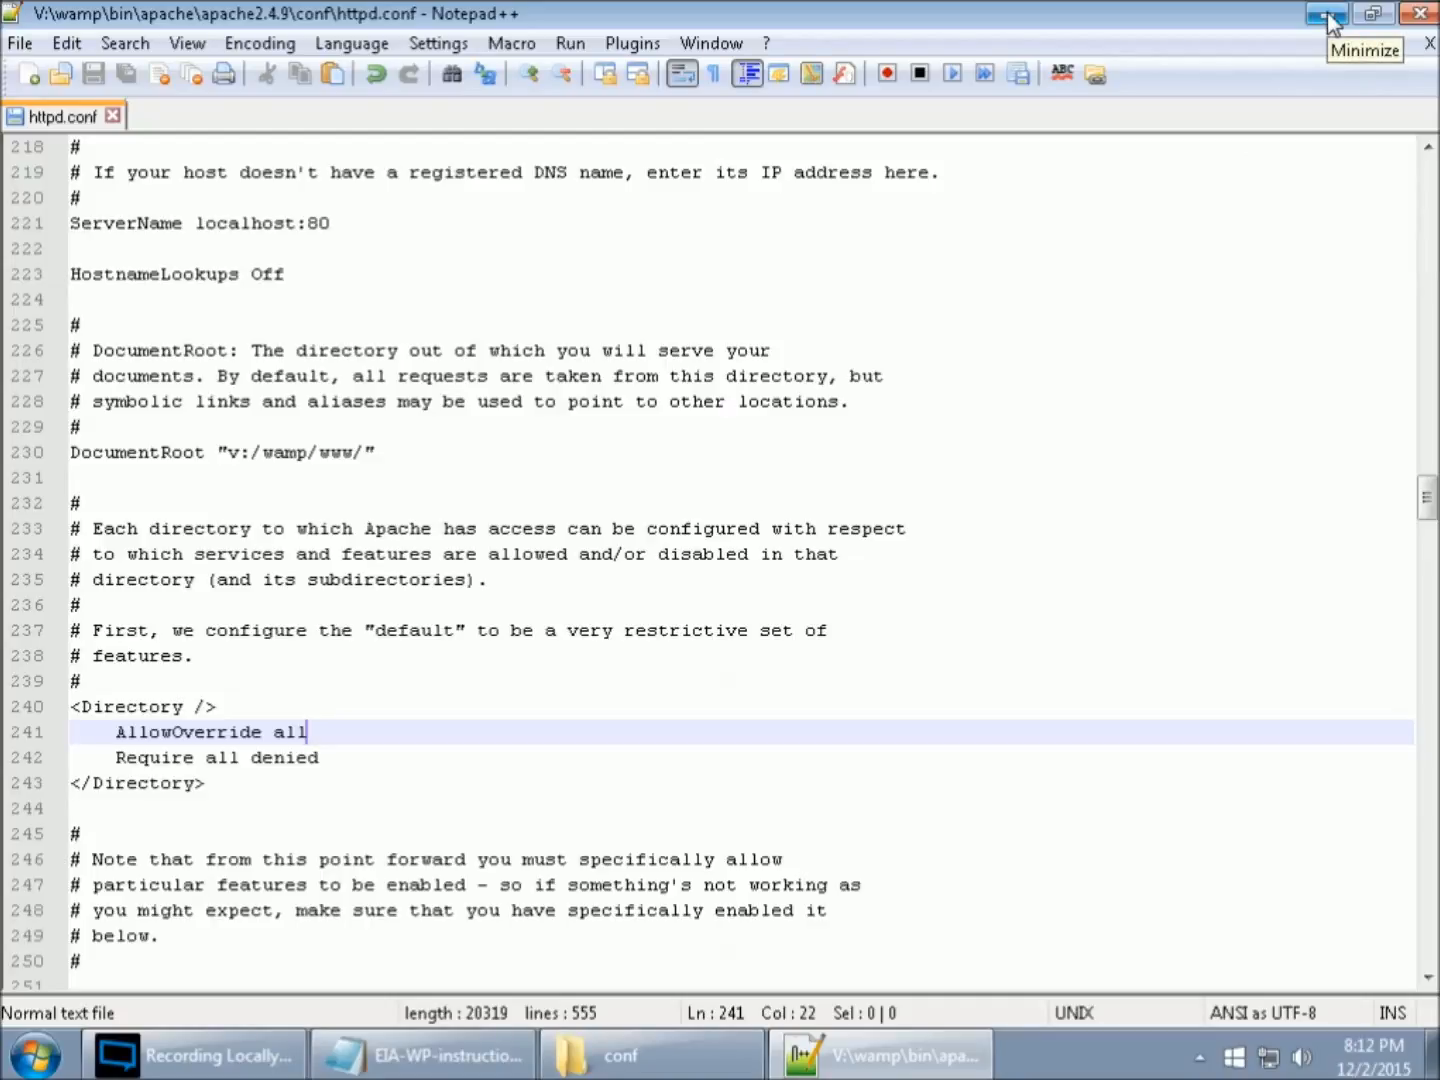
- Close httpd.conf and exit Notepad++, and collapse the wamp folder in the Explorer folder tree
{"action": "left_click", "coordinate": [113, 117]}
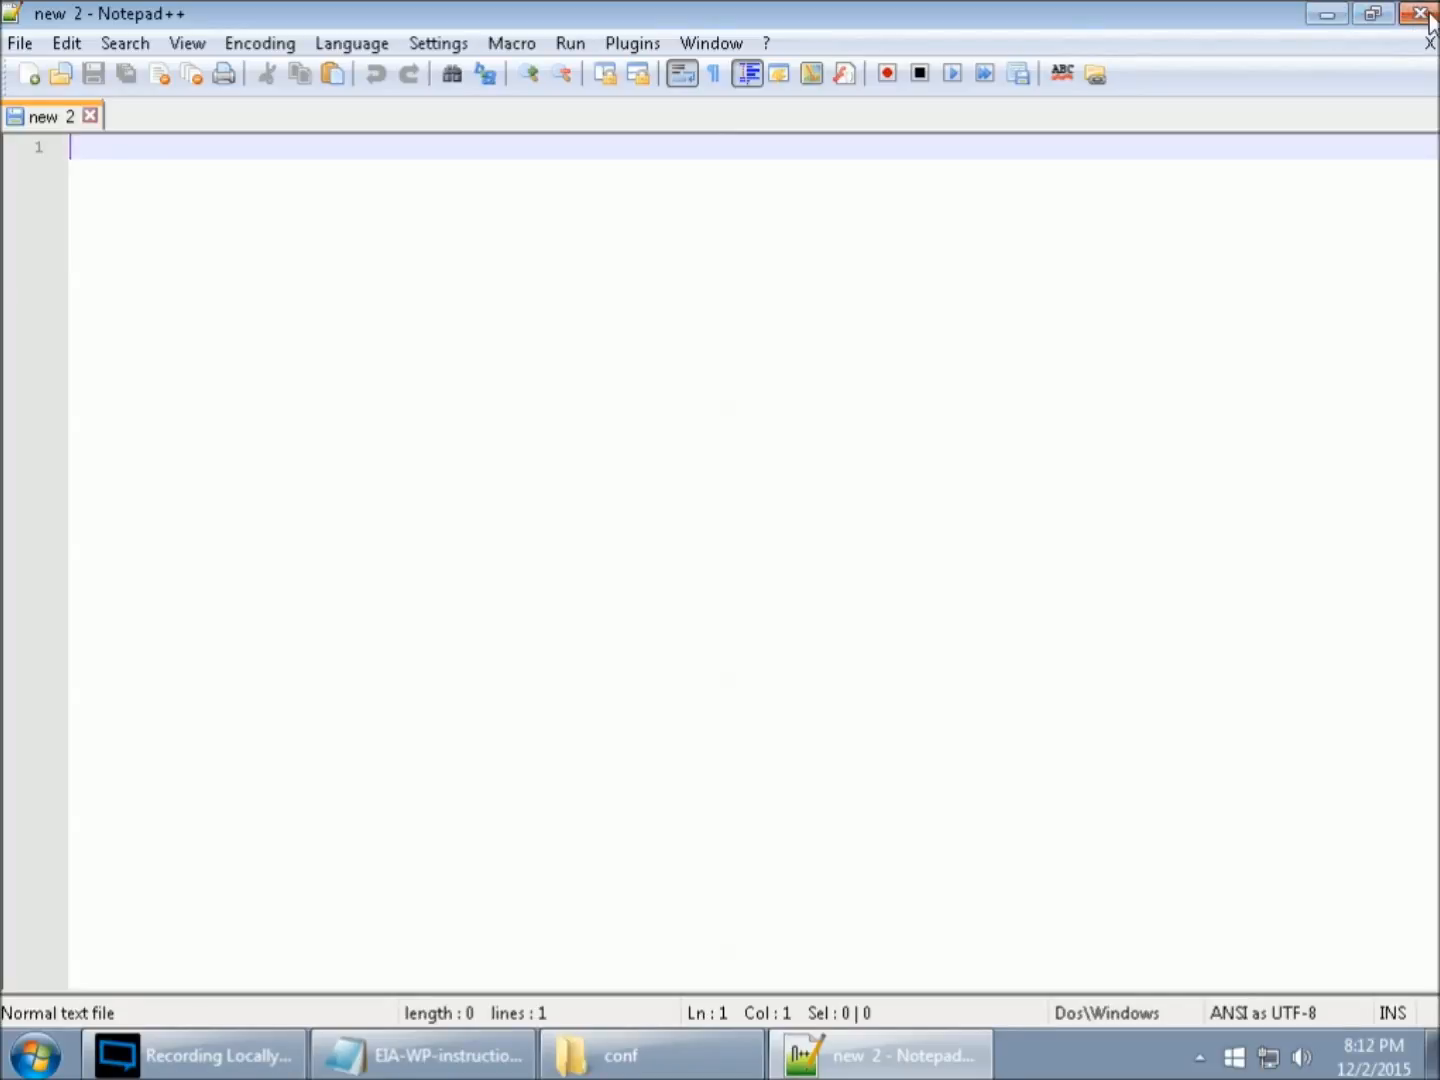
{"action": "left_click", "coordinate": [1420, 13]}
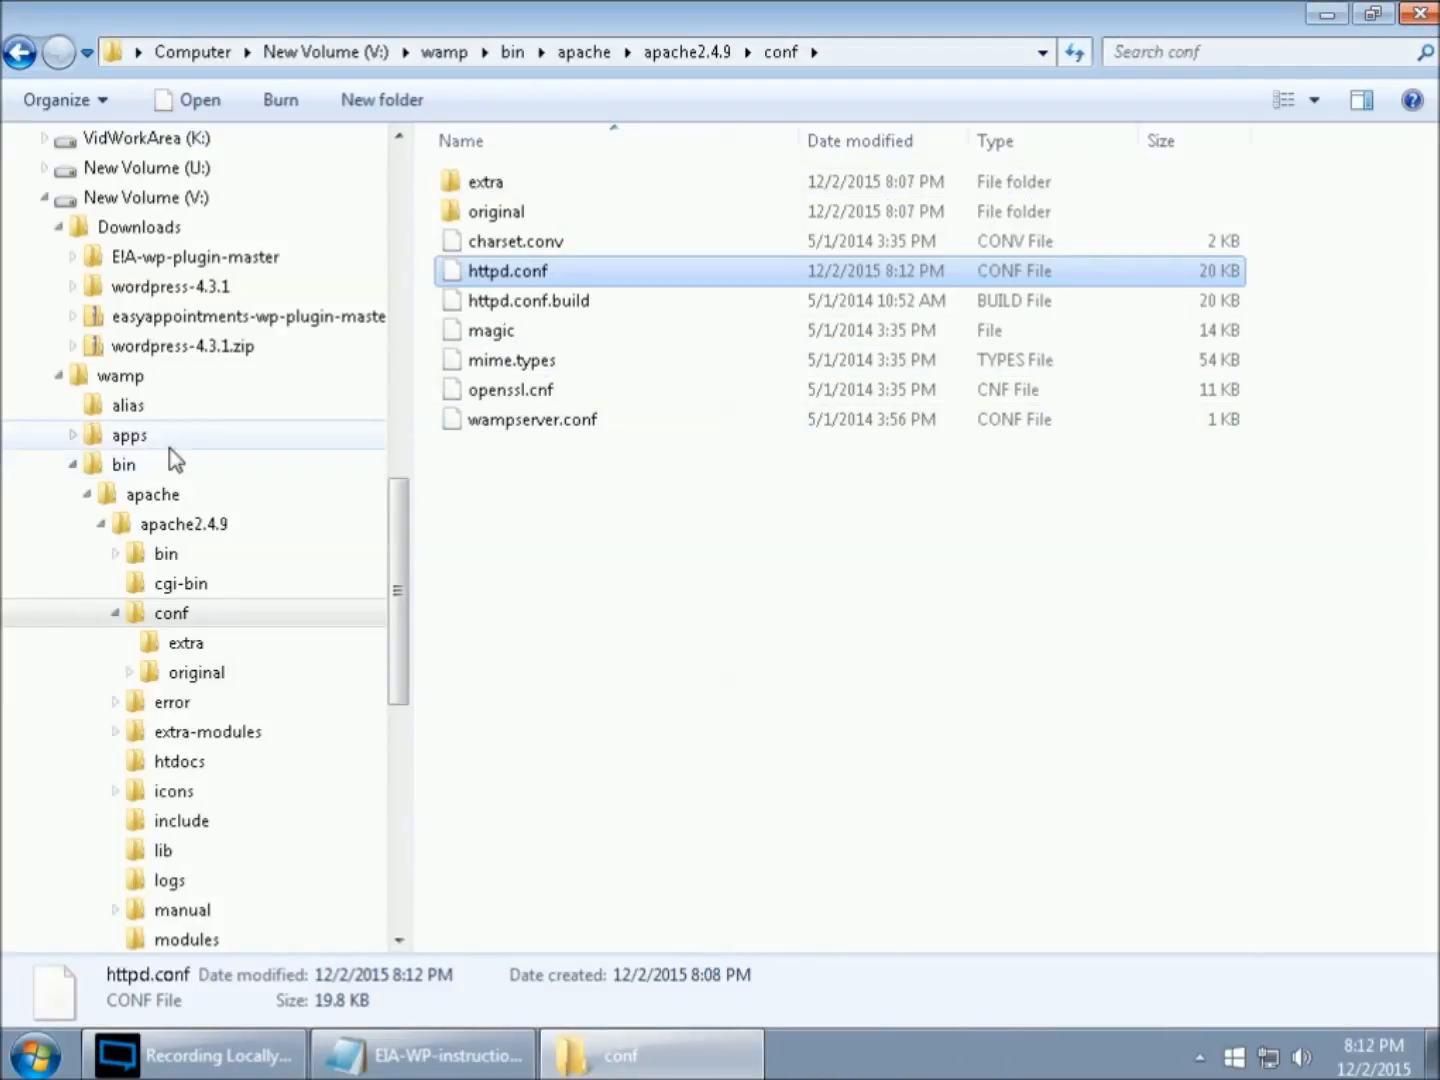
{"action": "left_click", "coordinate": [58, 376]}
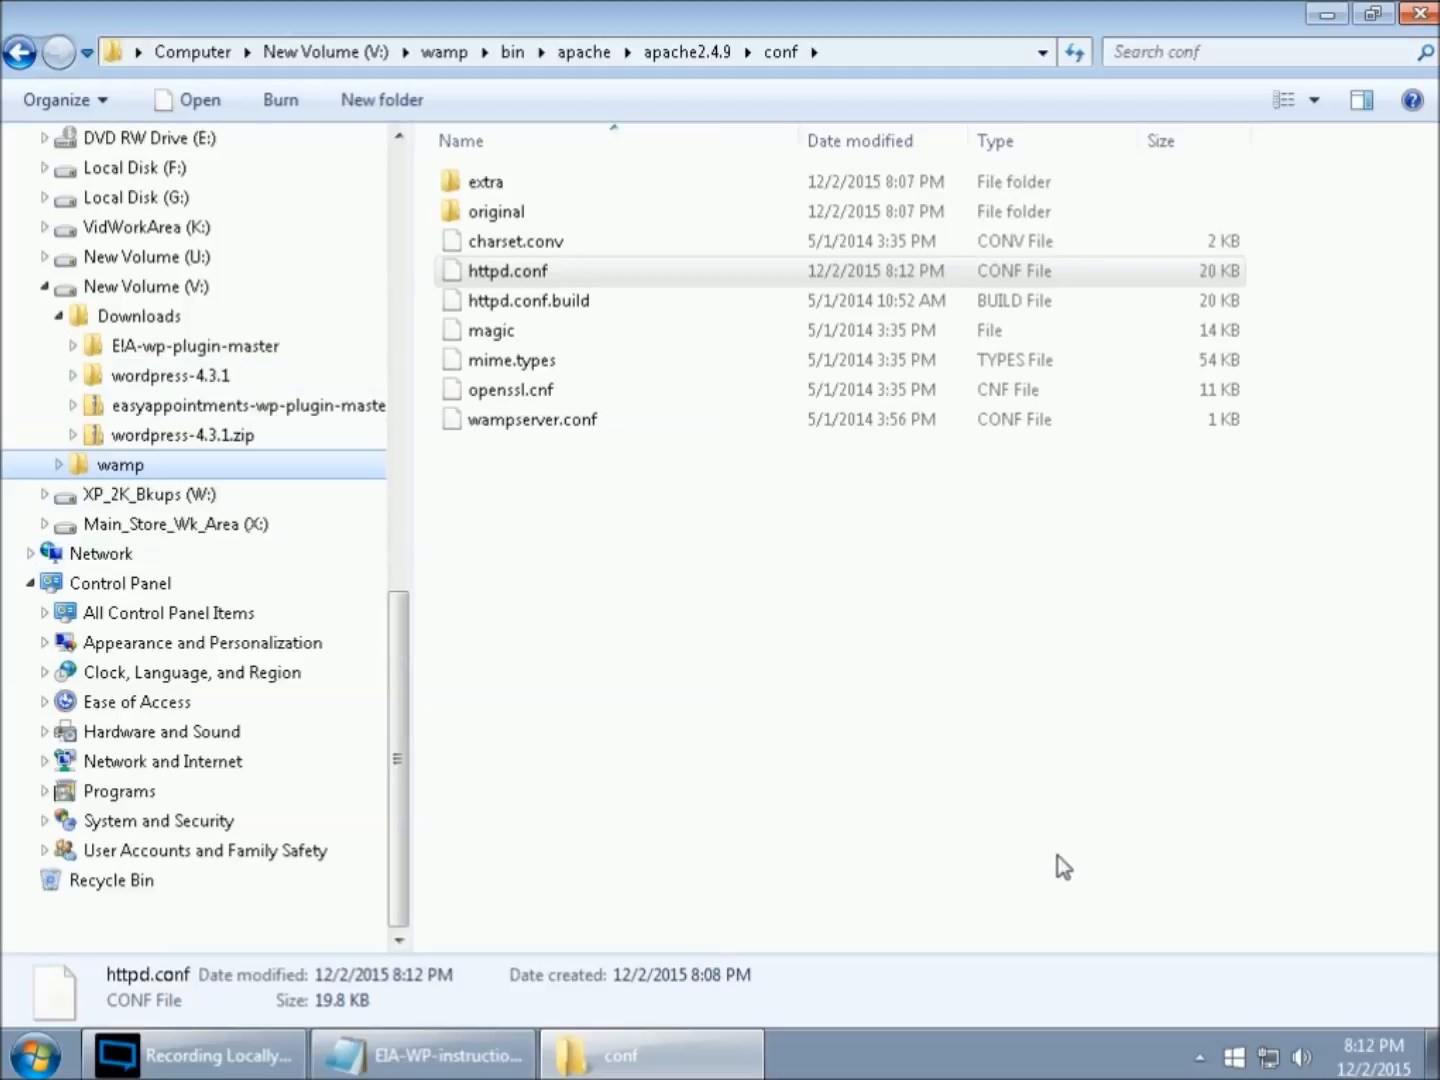
- Start all services from WampServer's Quick Admin commands
{"action": "left_click", "coordinate": [1199, 1057]}
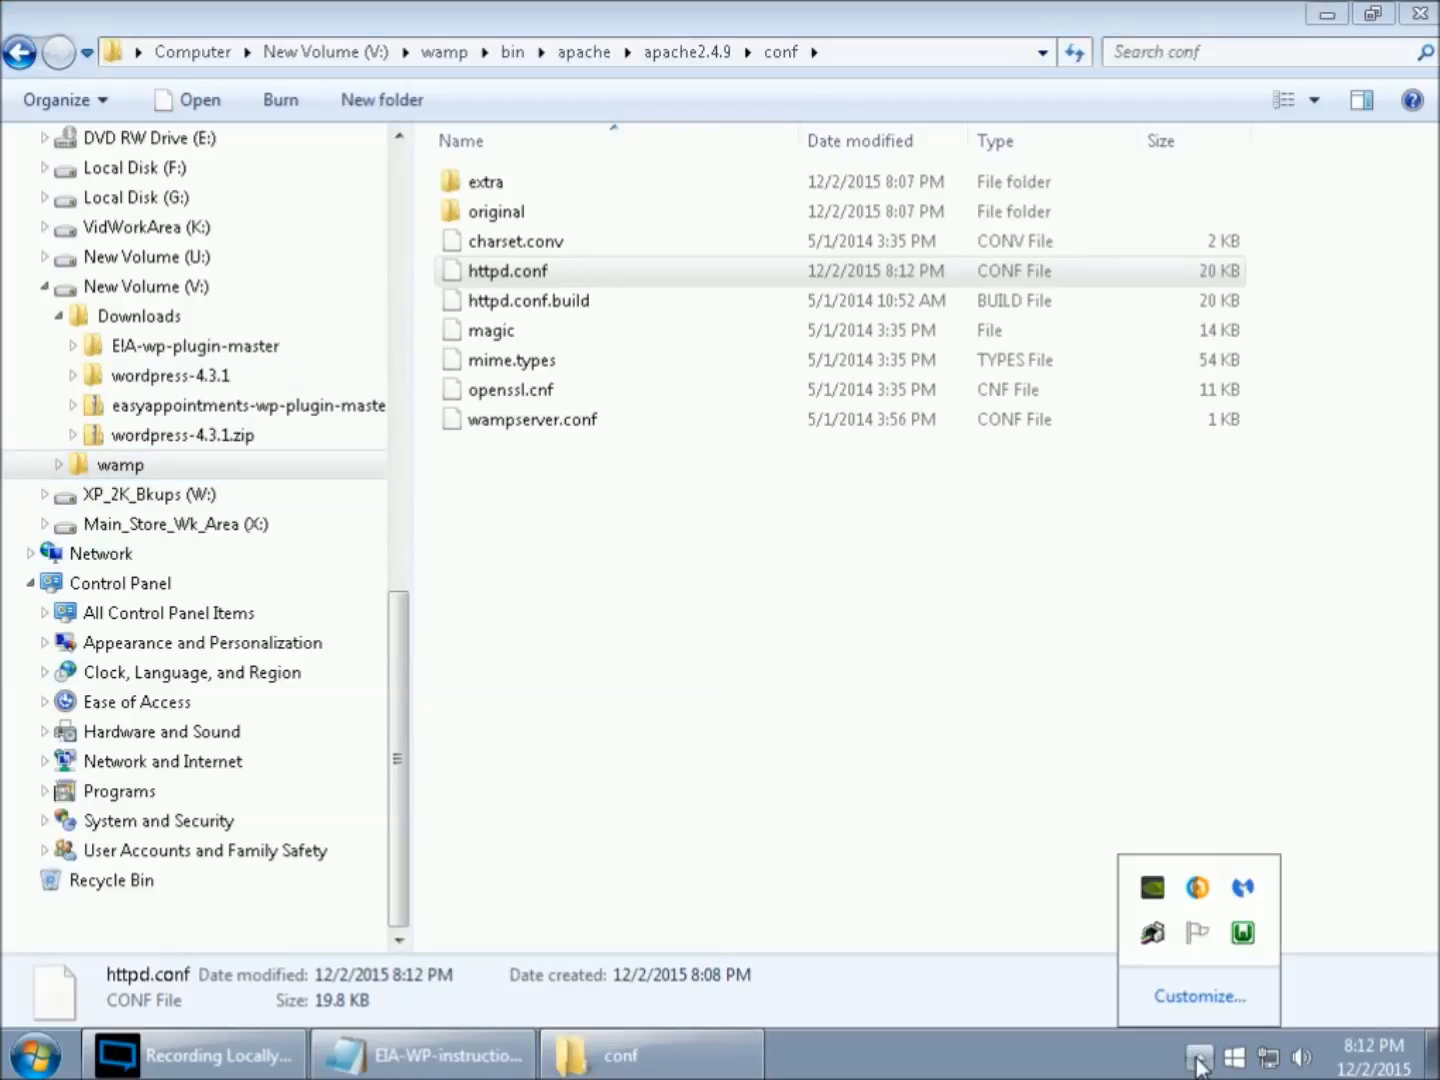
{"action": "left_click", "coordinate": [1245, 936]}
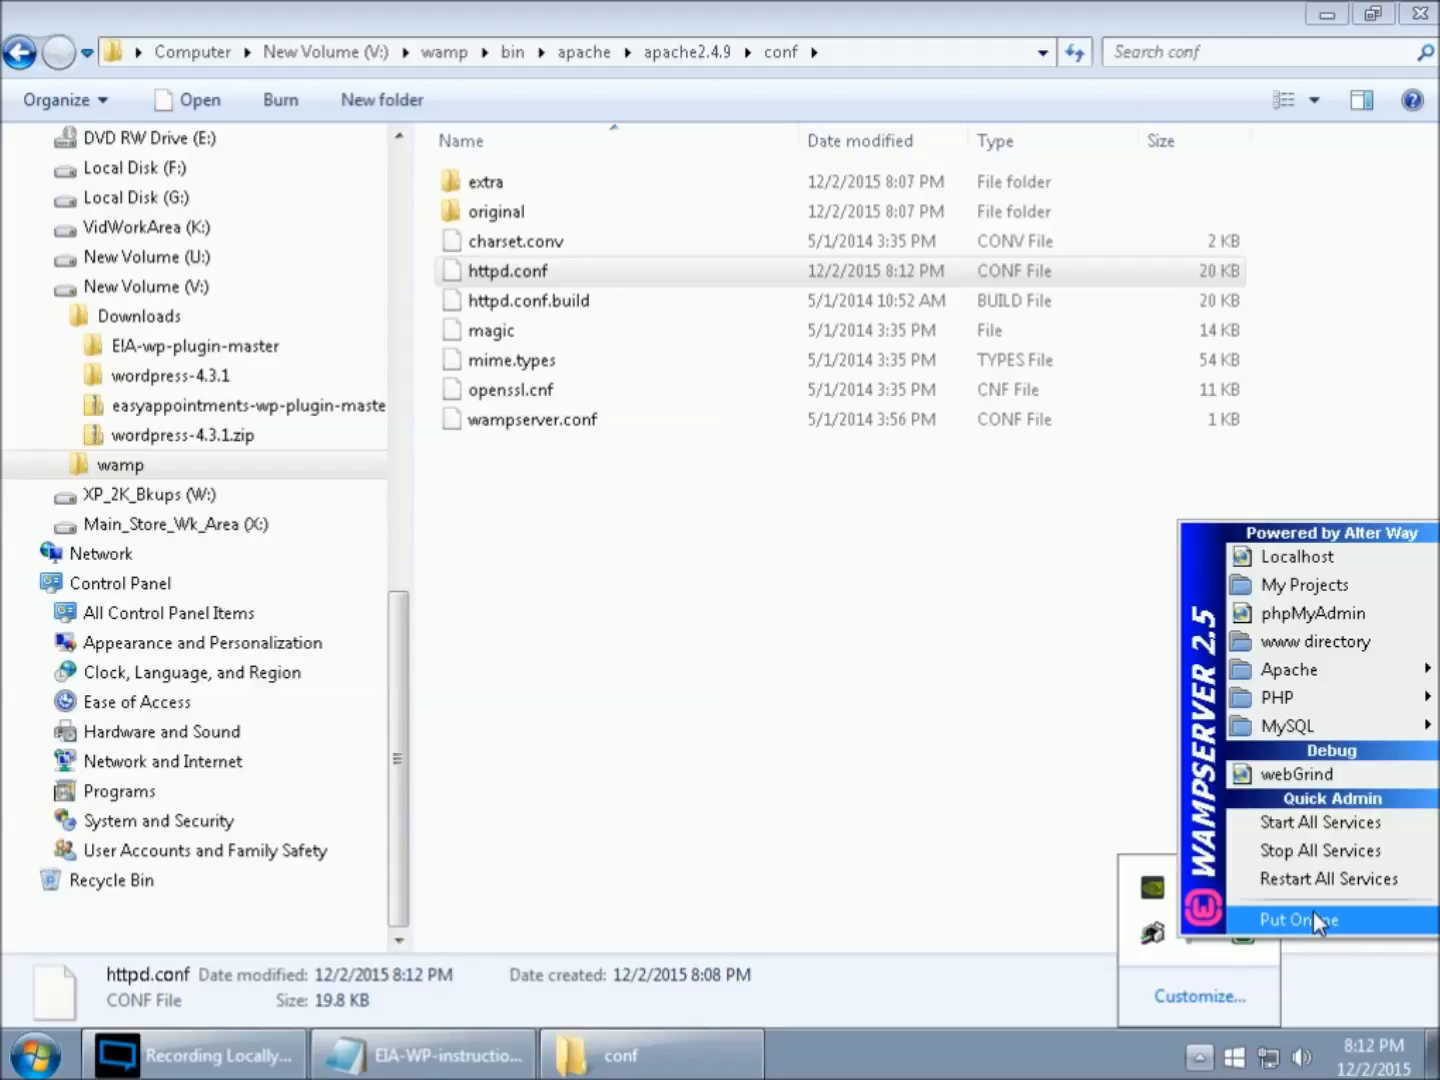
{"action": "left_click", "coordinate": [1323, 823]}
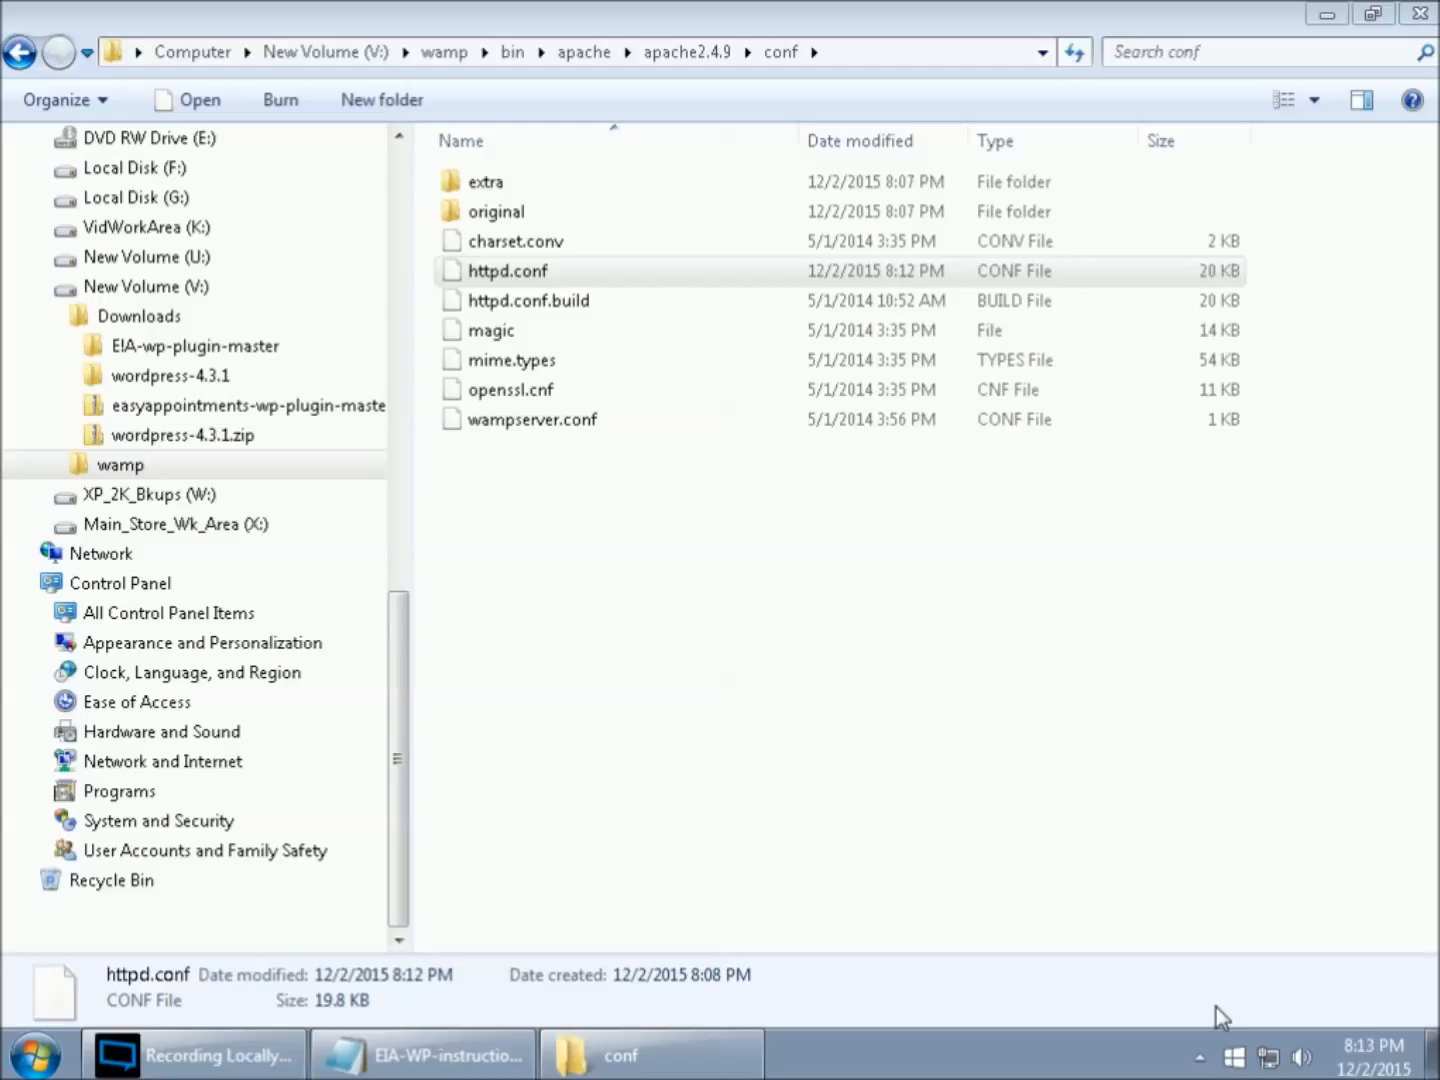
- Open WampServer's Localhost homepage in the browser and examine its server configuration, tools, projects and aliases
{"action": "left_click", "coordinate": [1206, 1058]}
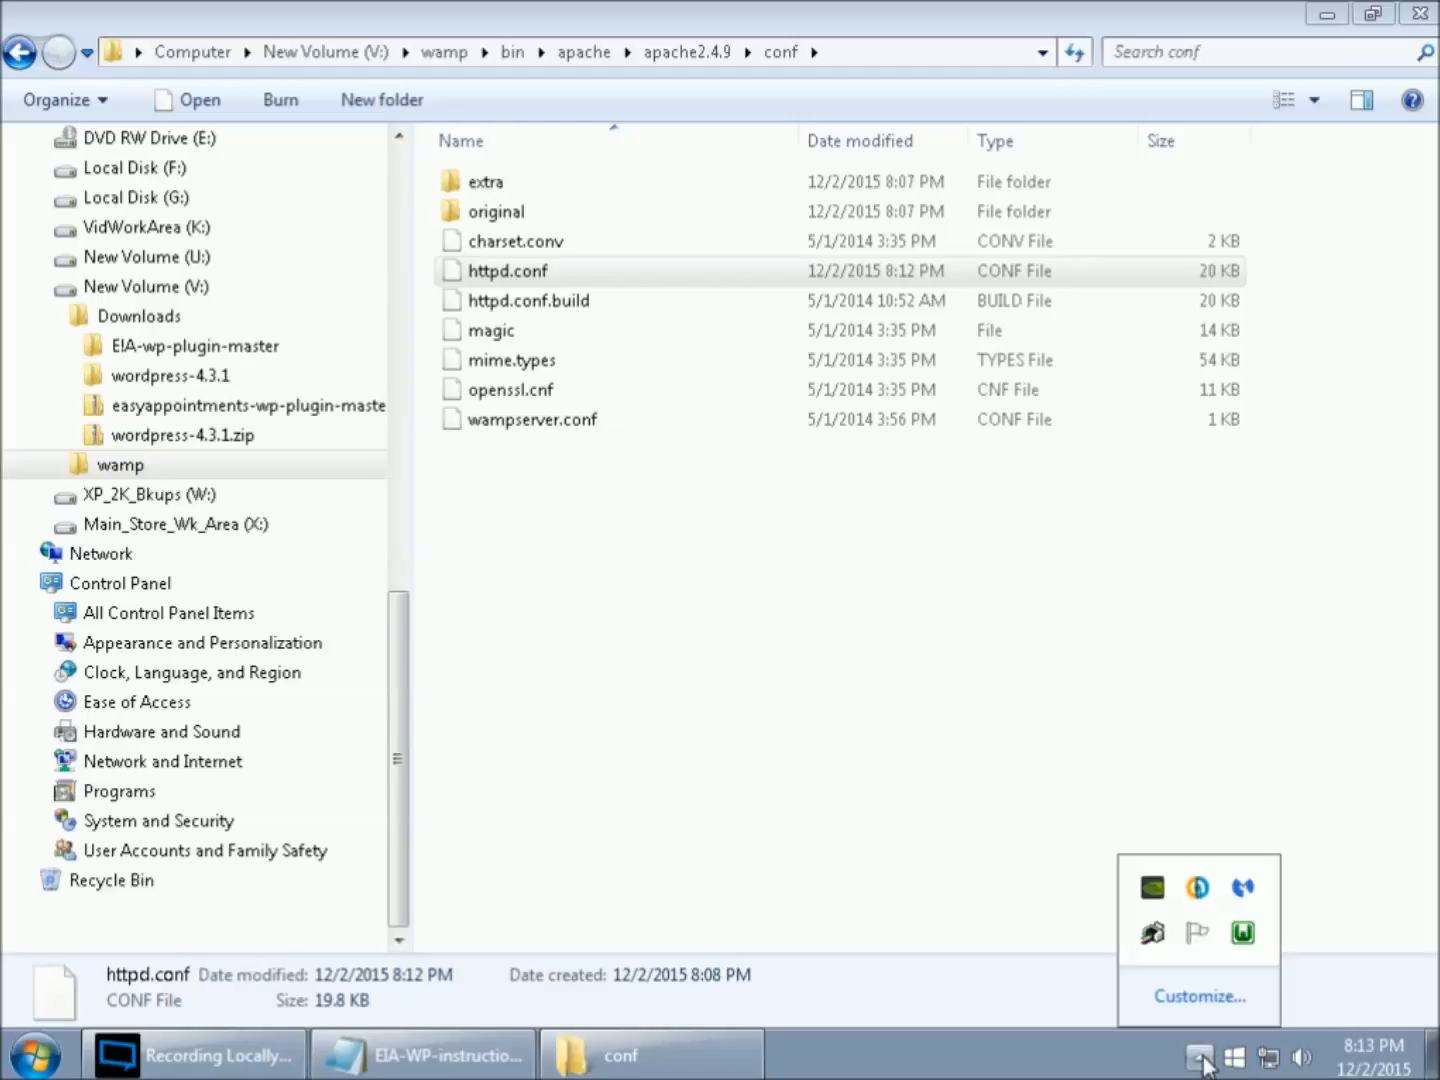
{"action": "left_click", "coordinate": [1243, 932]}
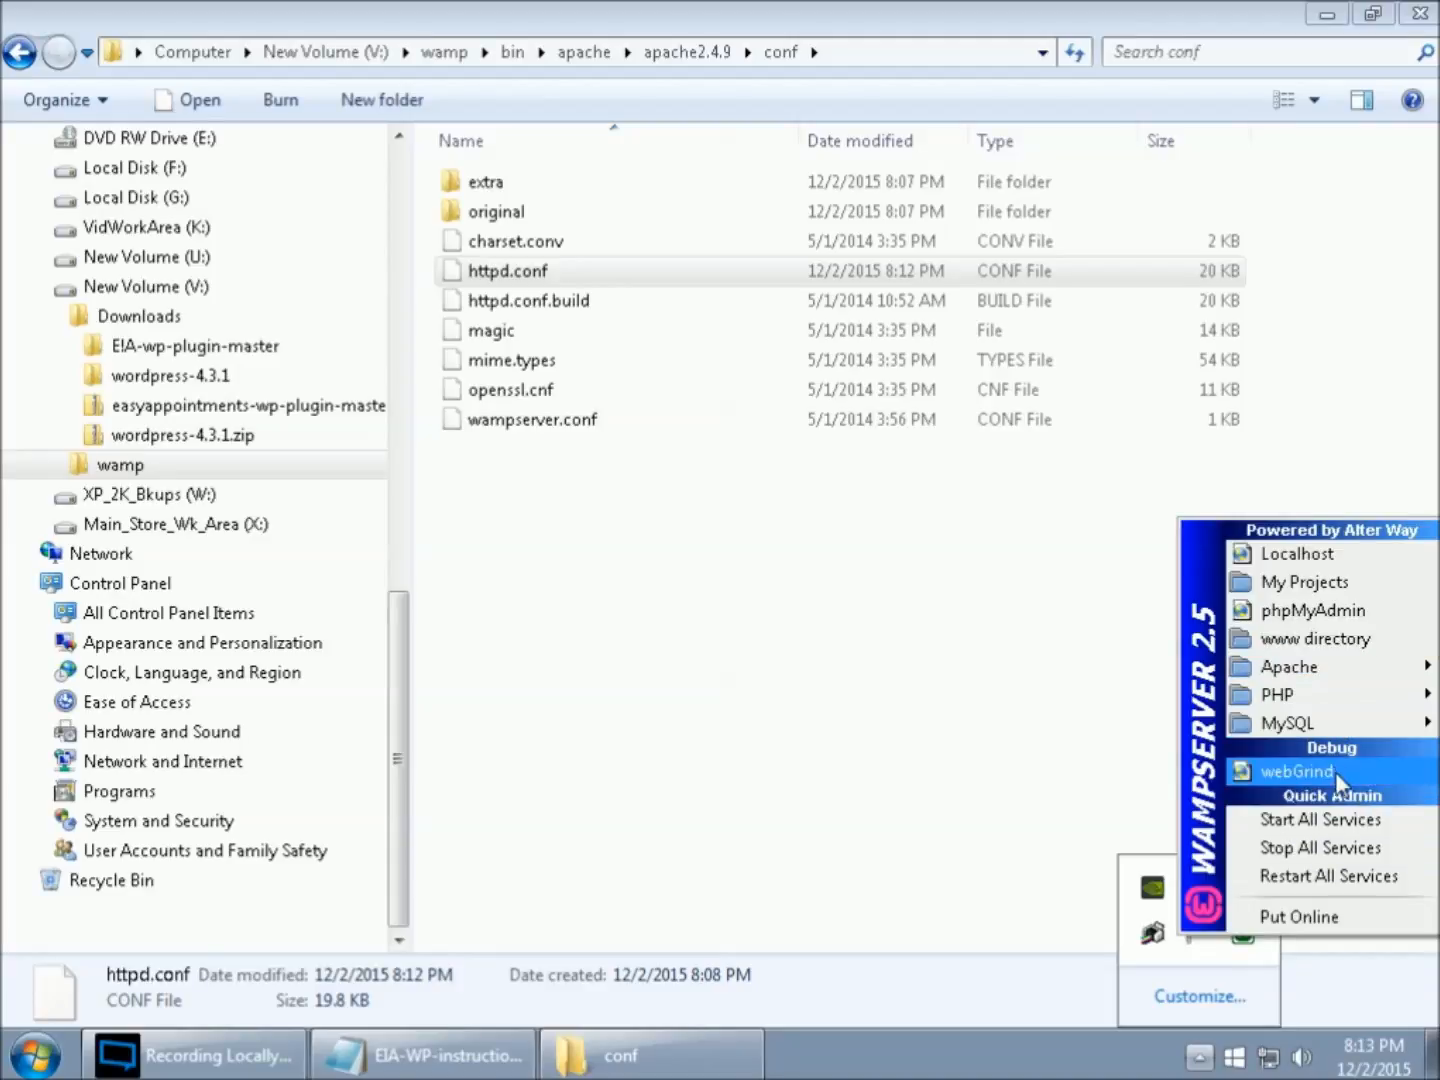
{"action": "left_click", "coordinate": [1334, 557]}
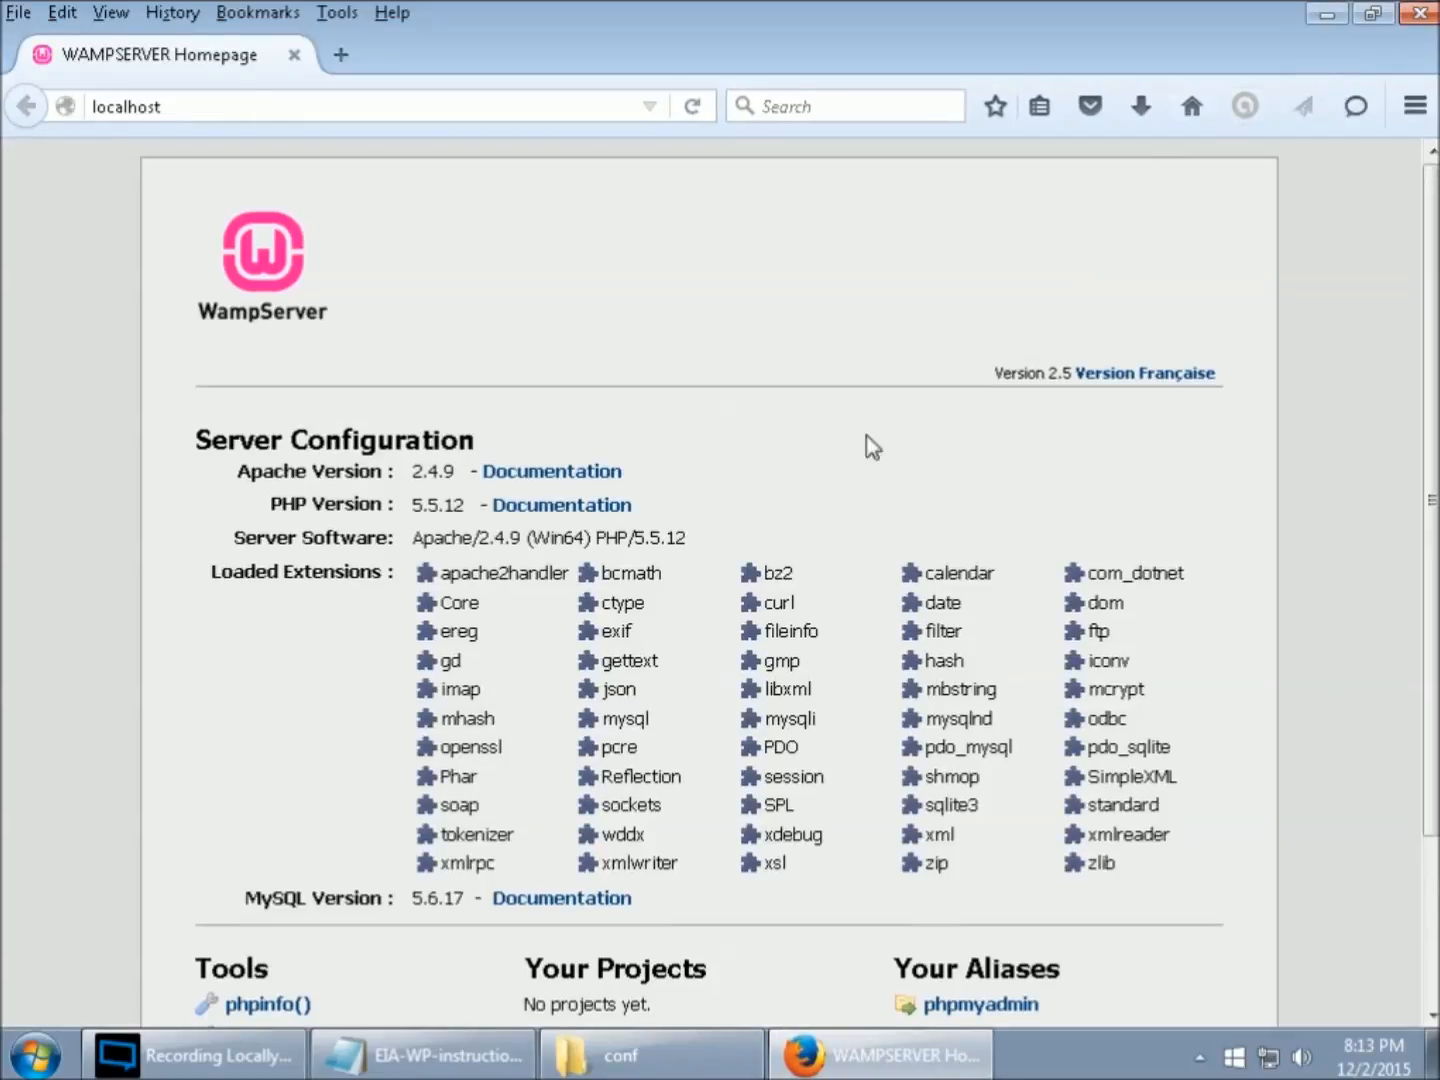
{"action": "scroll", "coordinate": [1039, 825], "scroll_direction": "down", "scroll_amount": 3}
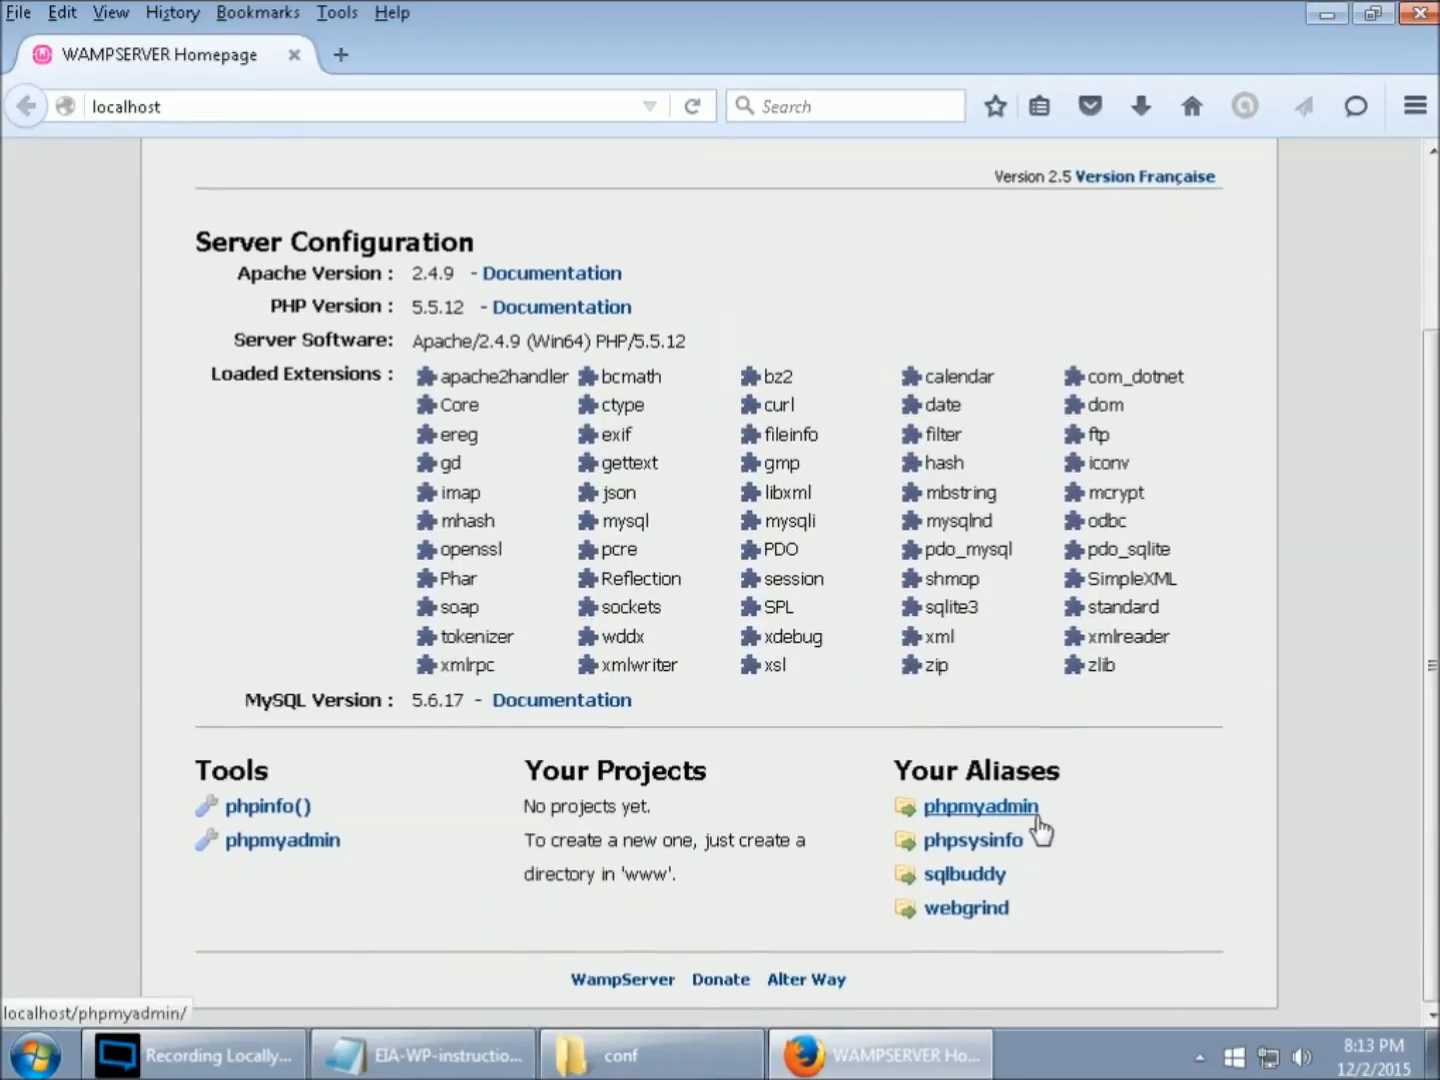
{"action": "scroll", "coordinate": [1038, 826], "scroll_direction": "up", "scroll_amount": 3}
{"action": "scroll", "coordinate": [1025, 828], "scroll_direction": "down", "scroll_amount": 3}
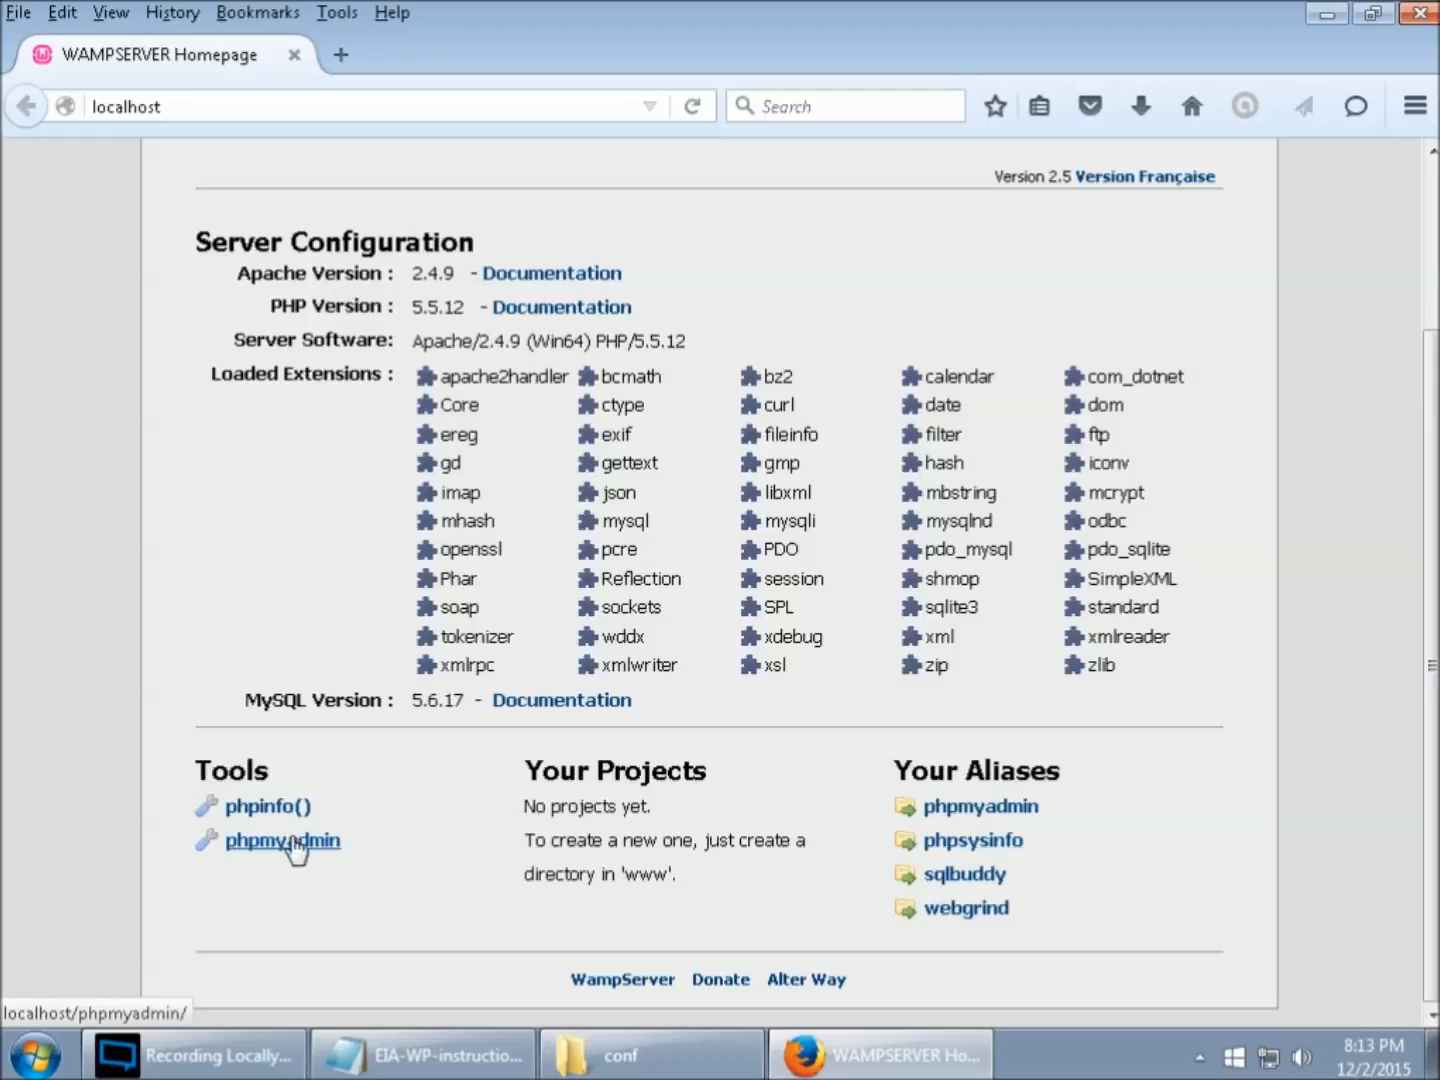
{"action": "scroll", "coordinate": [967, 762], "scroll_direction": "up", "scroll_amount": 3}
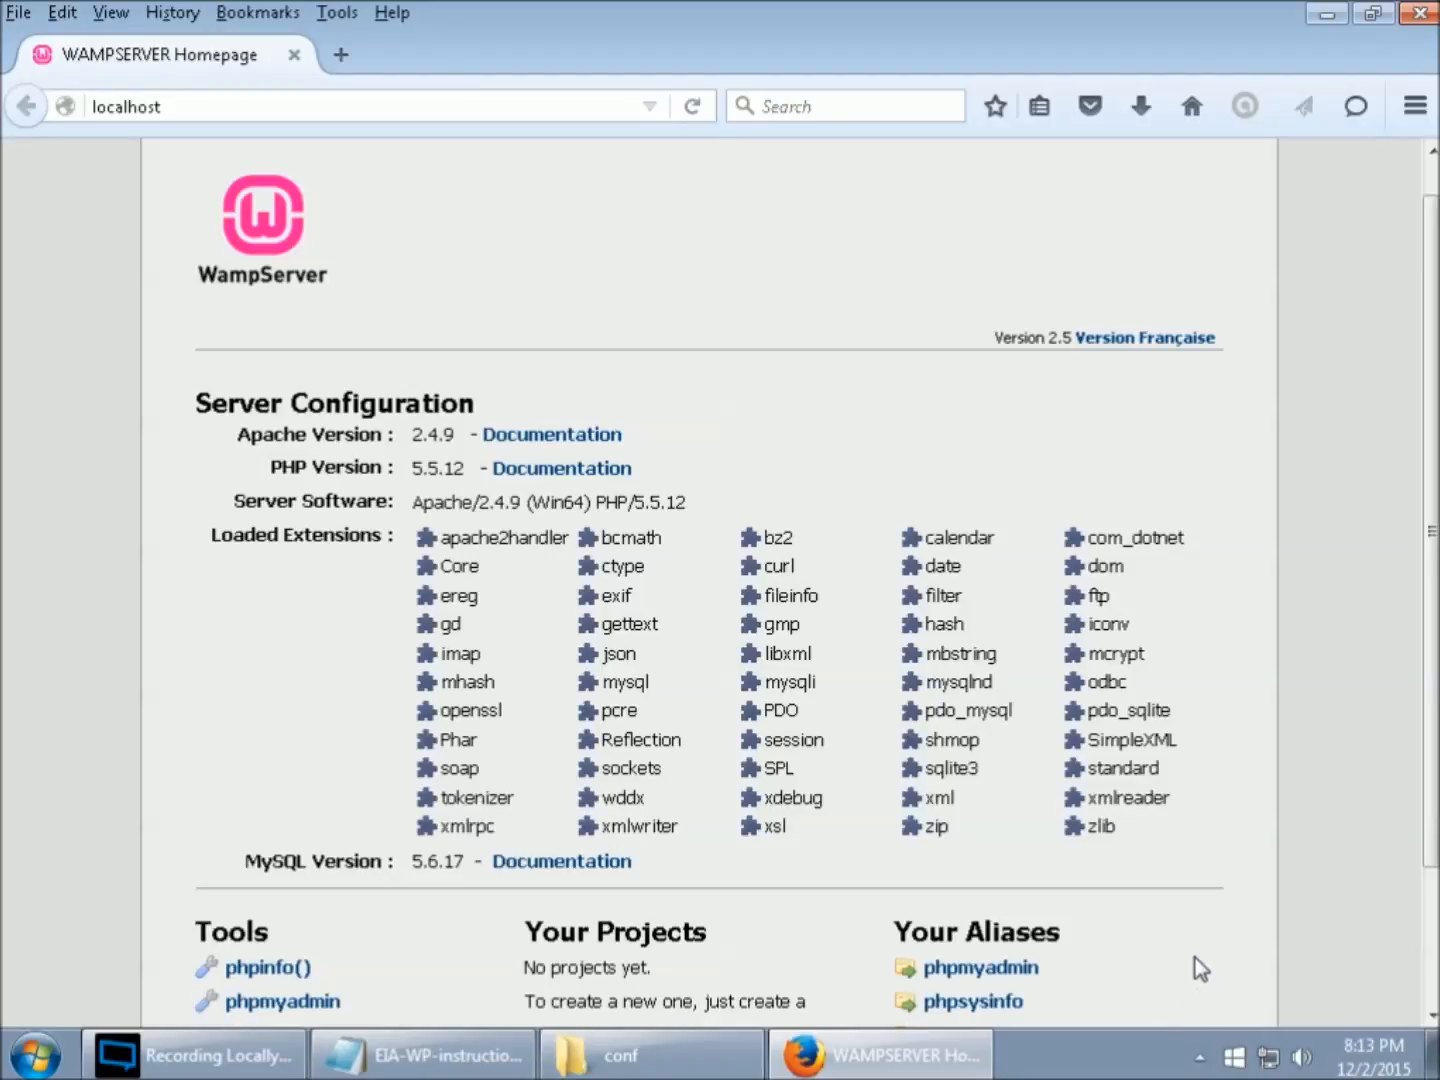
{"action": "scroll", "coordinate": [1193, 975], "scroll_direction": "up", "scroll_amount": 1}
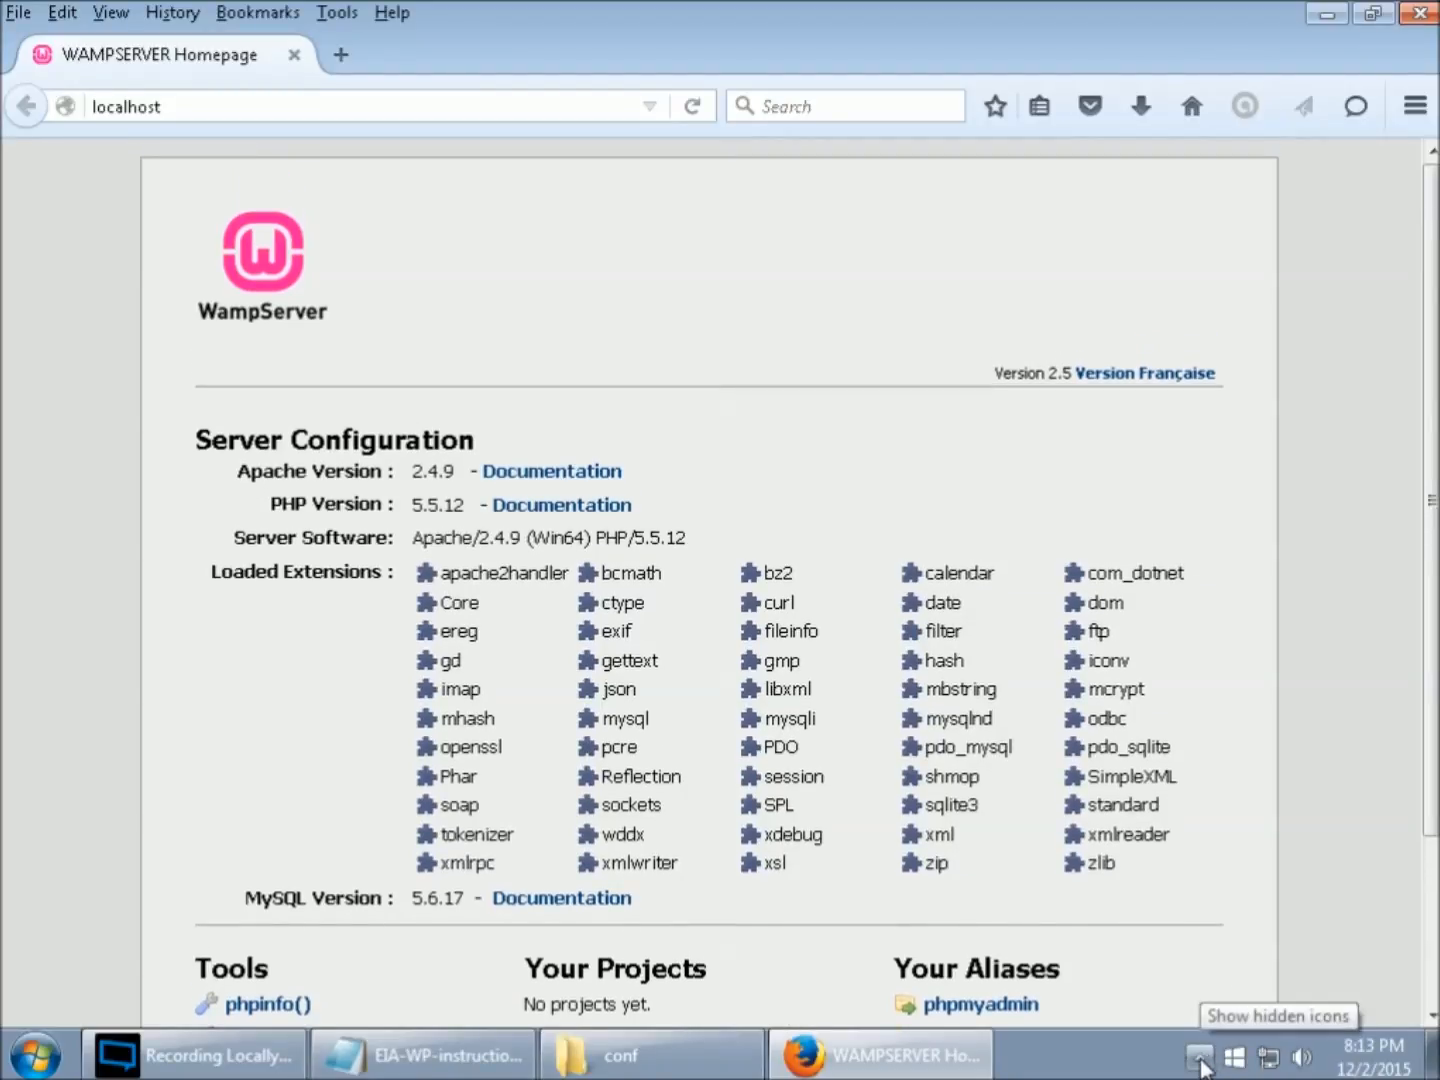